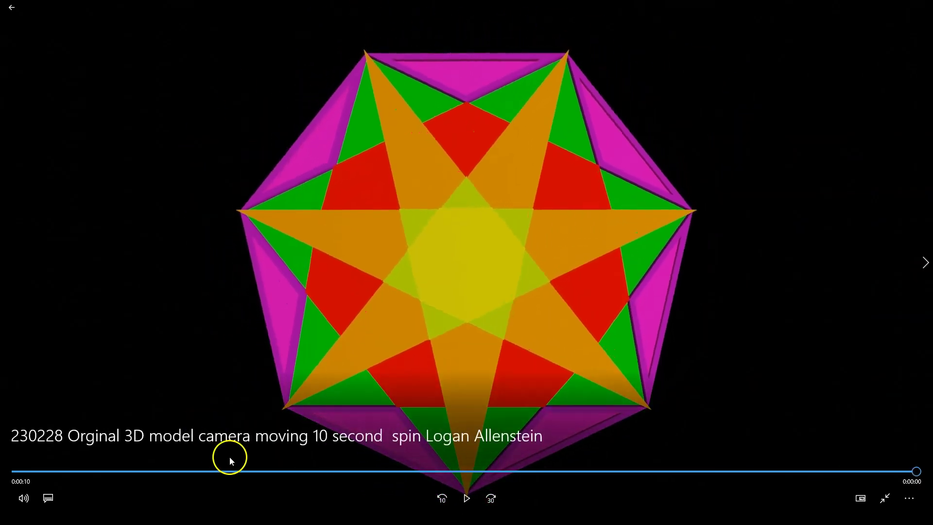
# - Exit full-screen playback of the 3D star clip, close Movies & TV, and switch to Photoshop
pyautogui.click(888, 503)
pyautogui.click(920, 7)
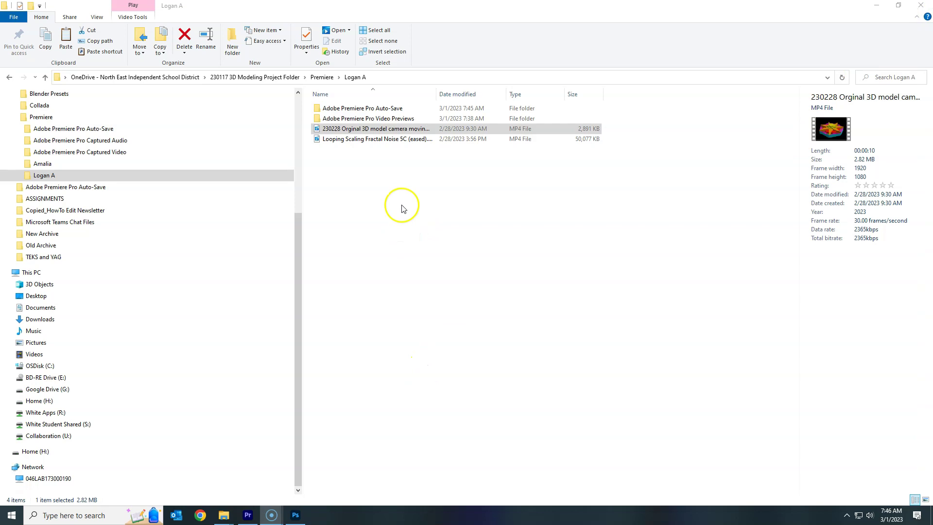
pyautogui.click(294, 522)
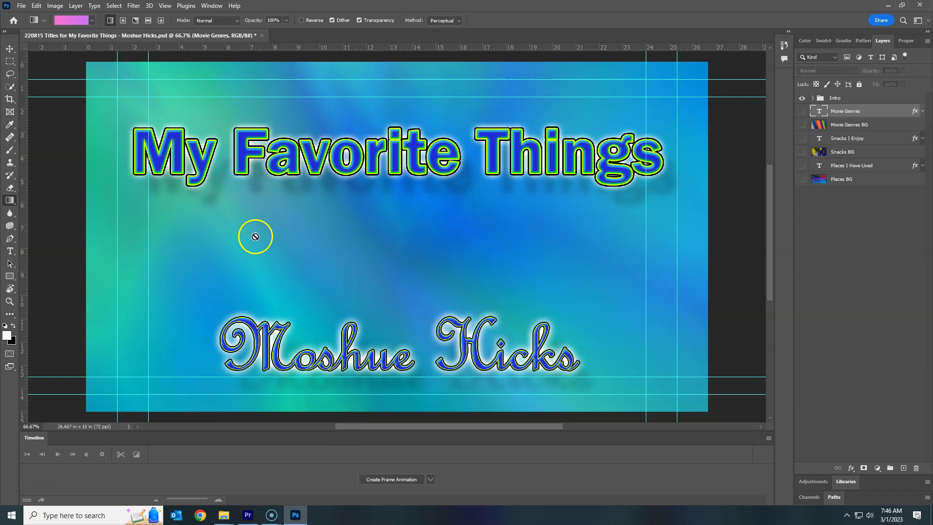
# - Open the titles PSD and hide the My Favorite Things and name title layers in the Intro group
pyautogui.moveTo(224, 516)
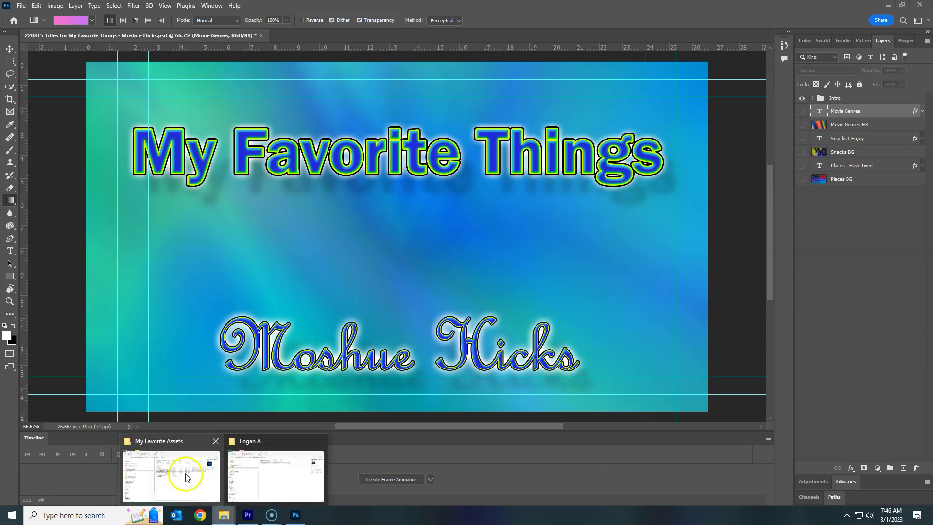
pyautogui.click(187, 474)
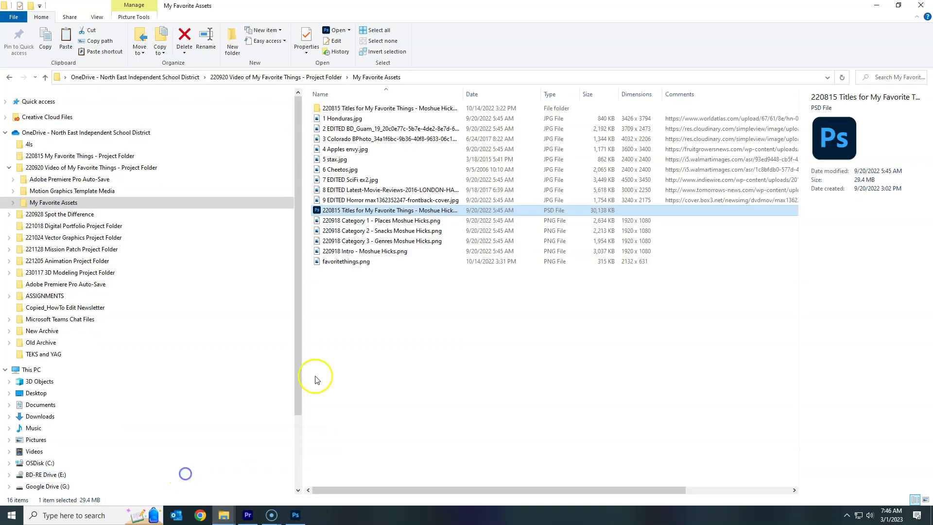
pyautogui.doubleClick(317, 212)
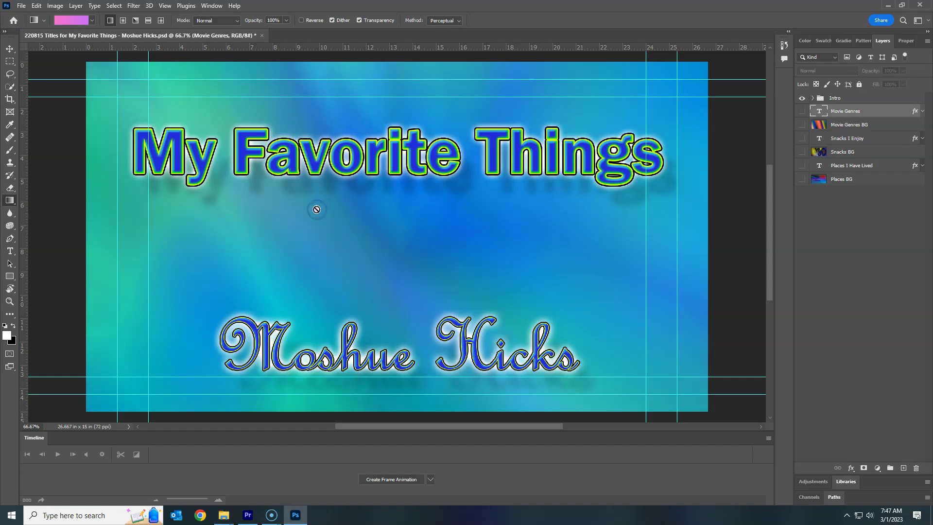
pyautogui.click(814, 99)
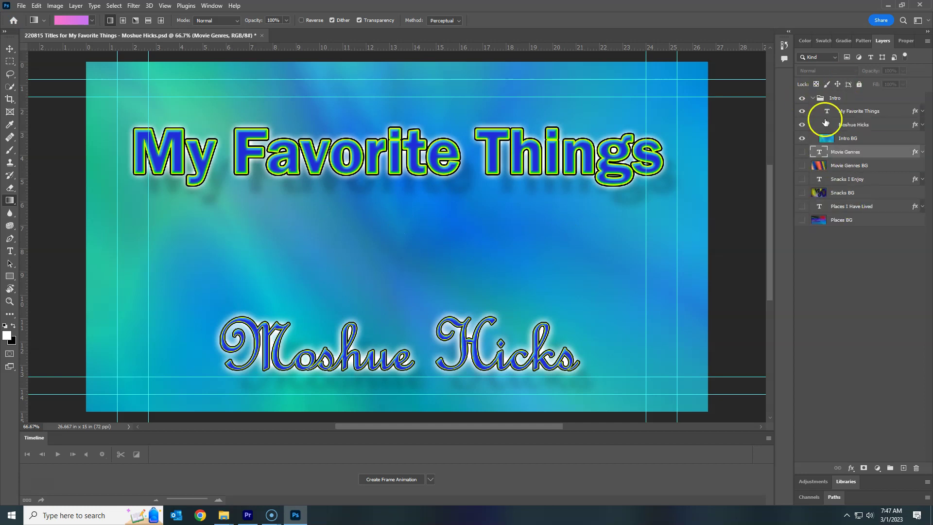
pyautogui.click(804, 110)
pyautogui.click(803, 125)
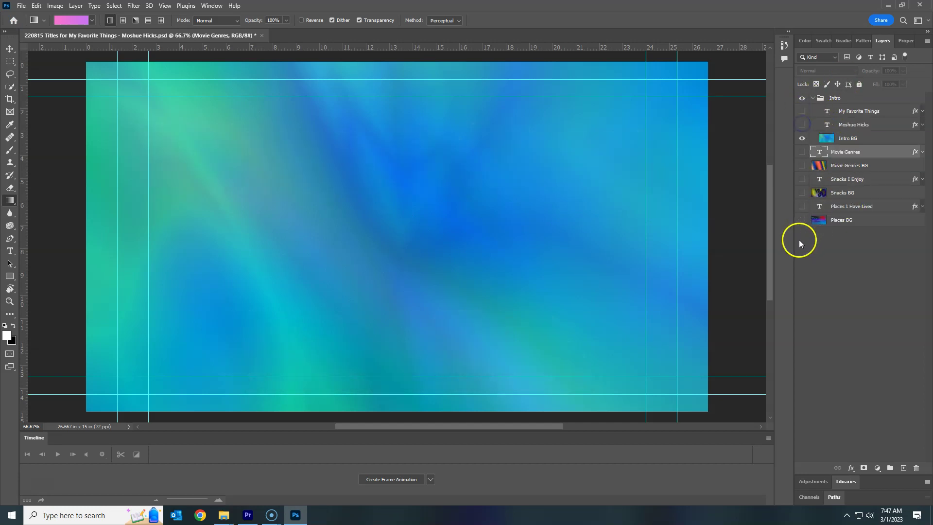
# - Quick Export the blue-green background as a PNG
pyautogui.click(21, 6)
pyautogui.moveTo(50, 157)
pyautogui.click(184, 152)
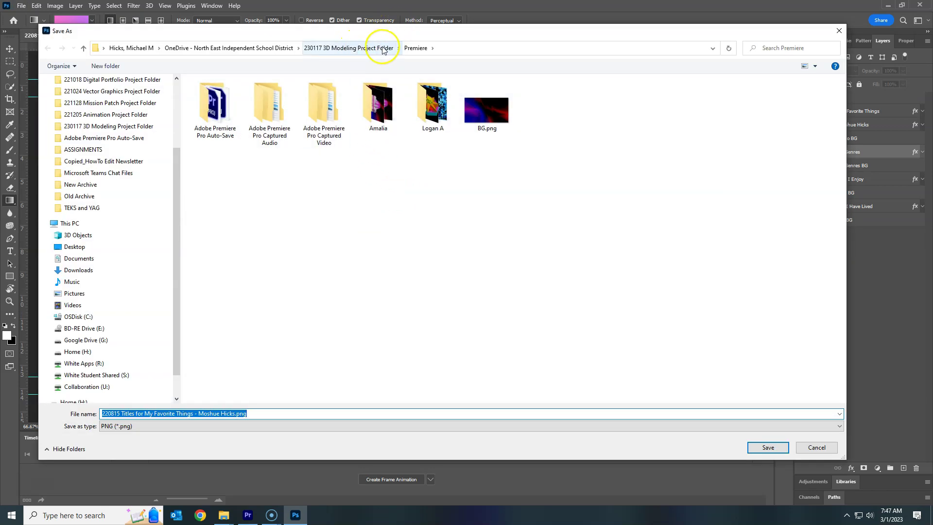
pyautogui.doubleClick(430, 112)
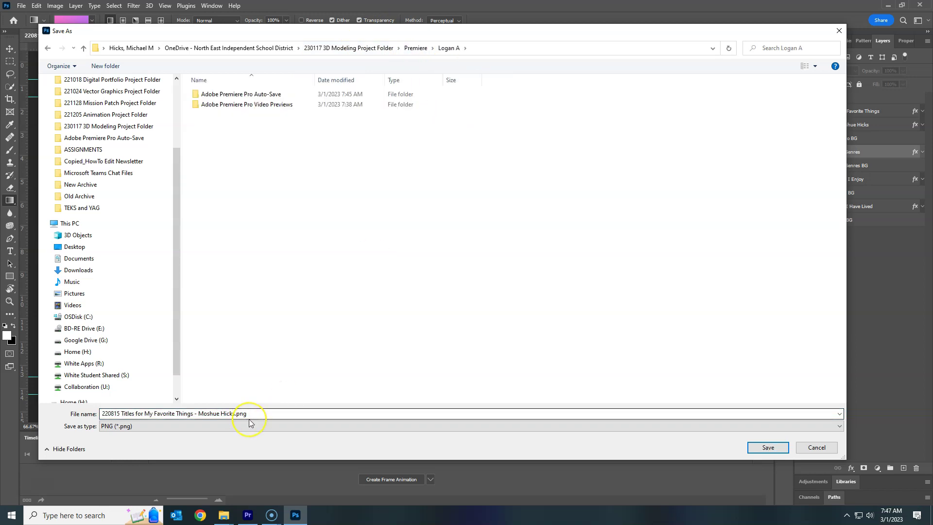
pyautogui.moveTo(104, 414); pyautogui.dragTo(246, 415)
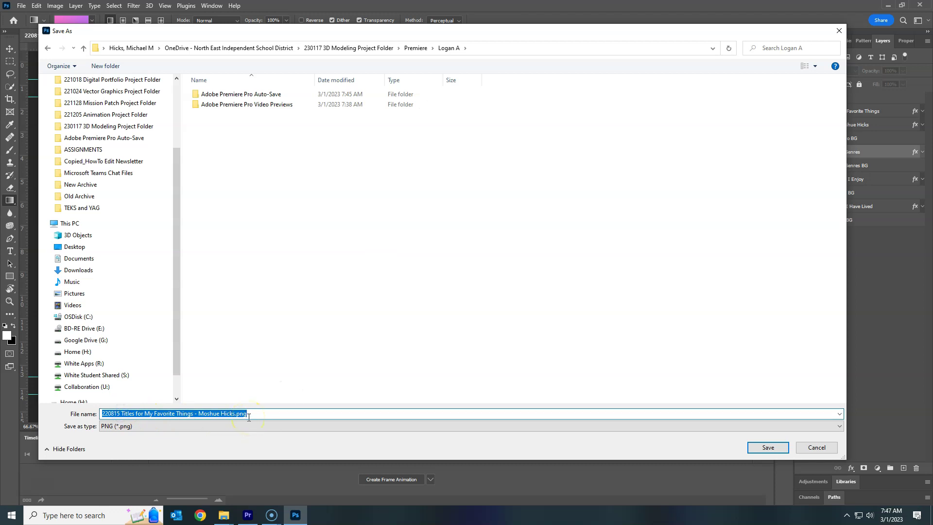
pyautogui.write('230301 BG from Favorites')
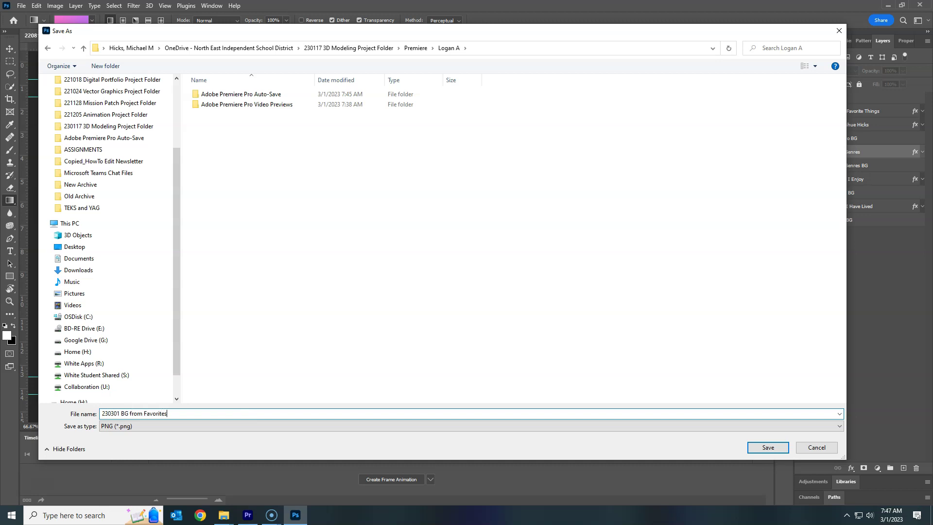
pyautogui.click(762, 450)
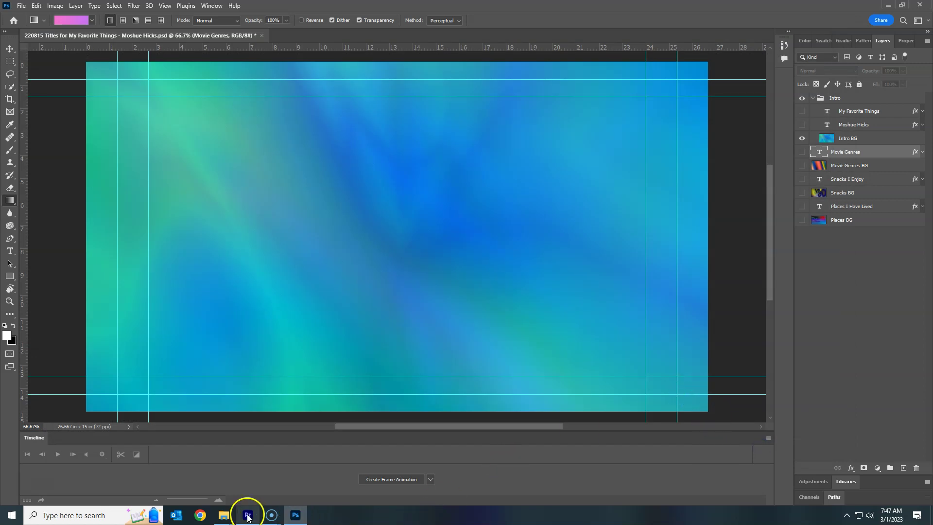
# - Start a new Premiere project importing the 3D model clip, named for keying a black background
pyautogui.click(247, 515)
pyautogui.click(43, 94)
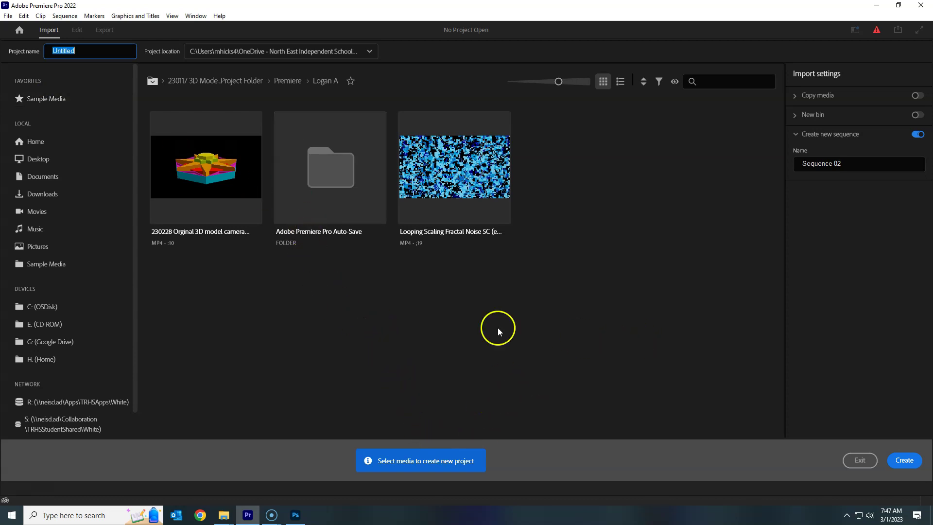
pyautogui.click(210, 171)
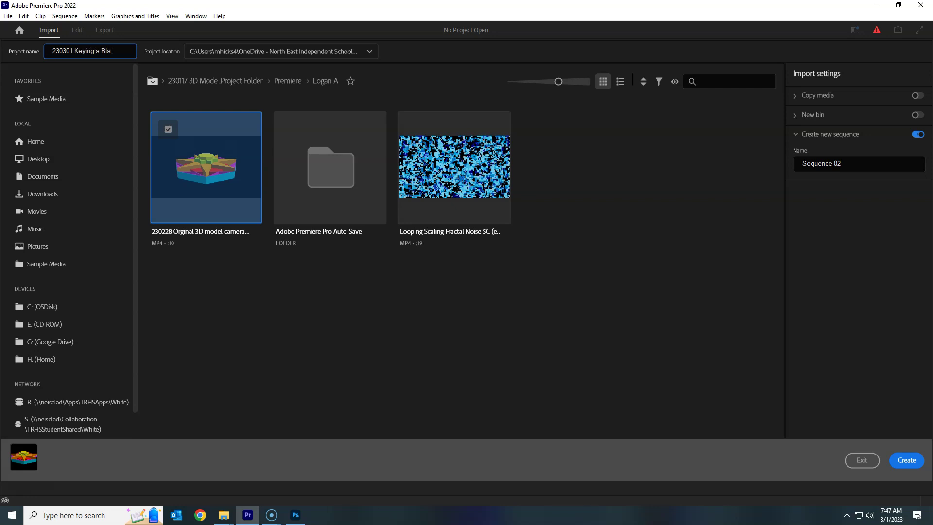
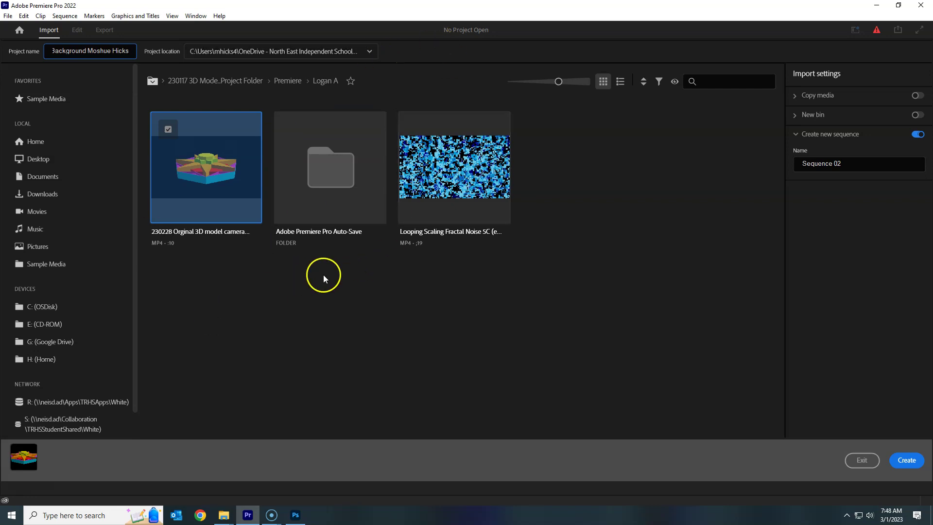
# - Set the project location to the Logan A folder and create the project
pyautogui.click(370, 53)
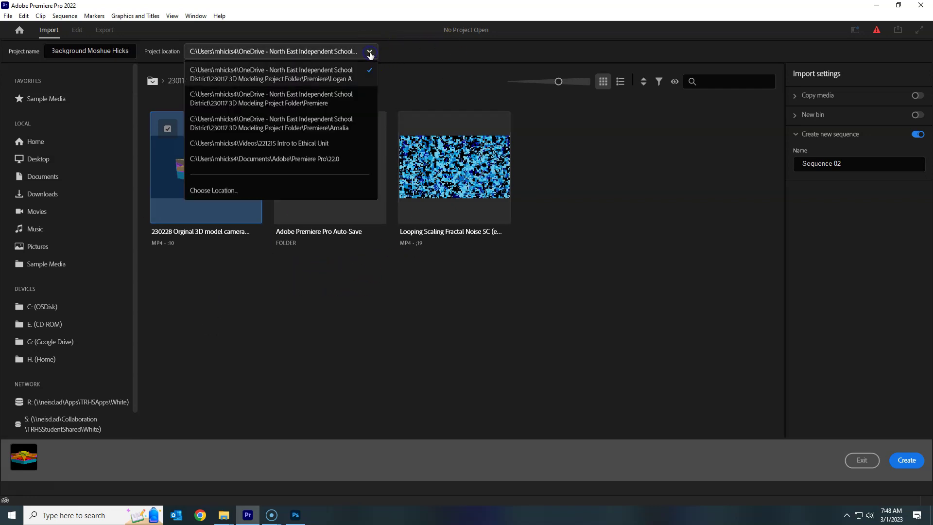
pyautogui.click(200, 191)
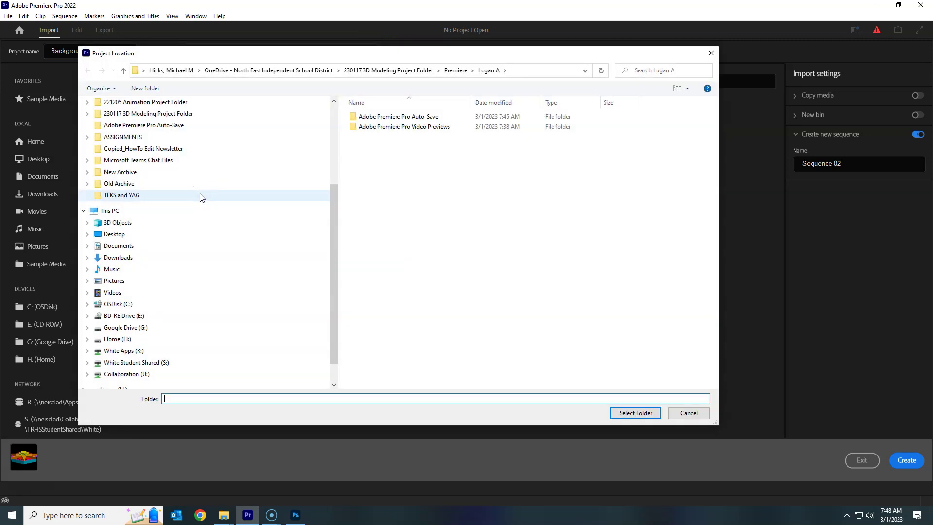
pyautogui.click(641, 415)
pyautogui.click(907, 460)
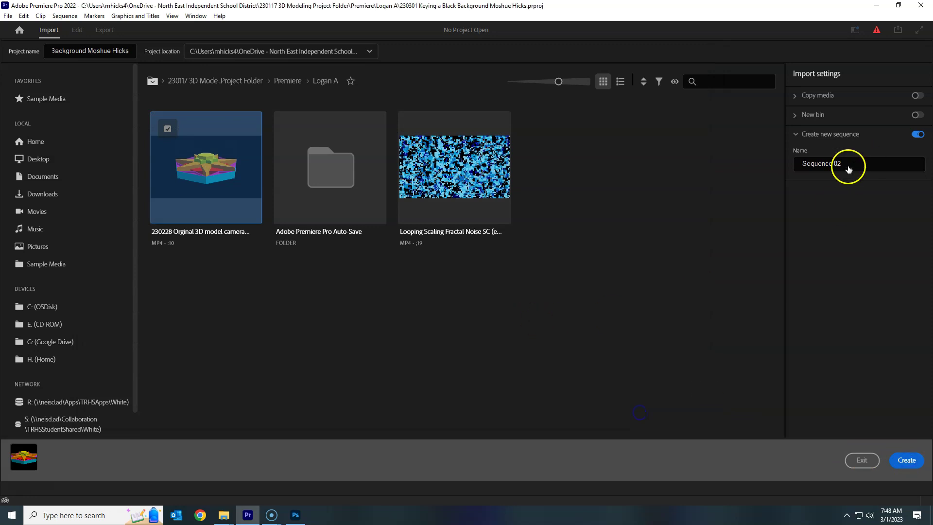
pyautogui.click(912, 462)
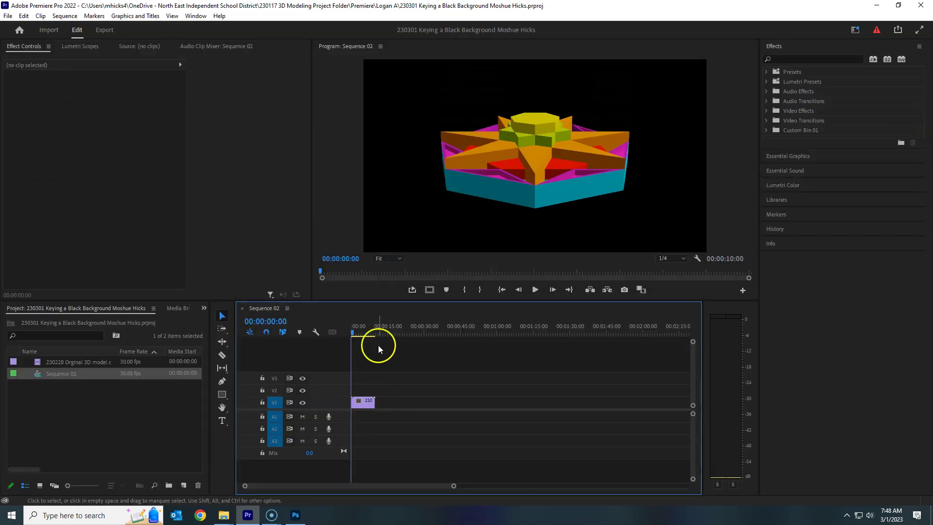
# - Preview Sequence 02, select the 3D model clip, and move to its end
pyautogui.press('space')
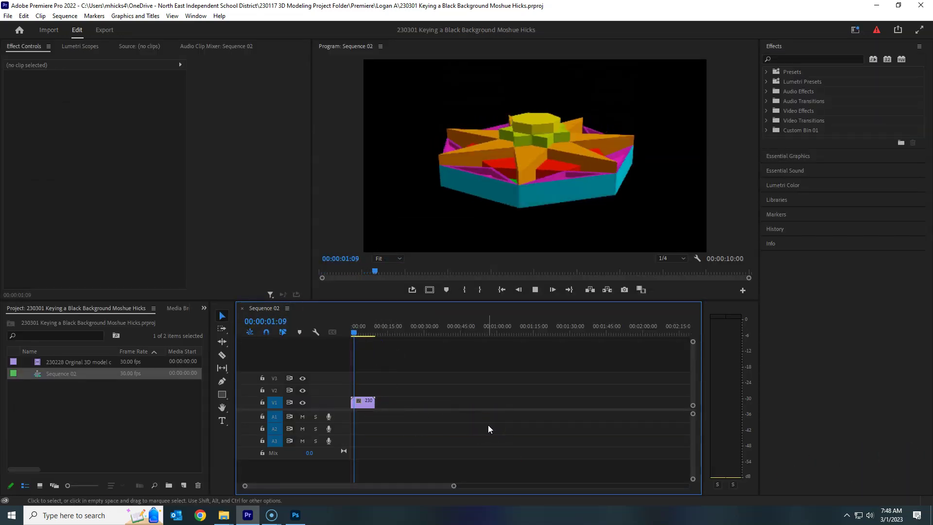
pyautogui.press('space')
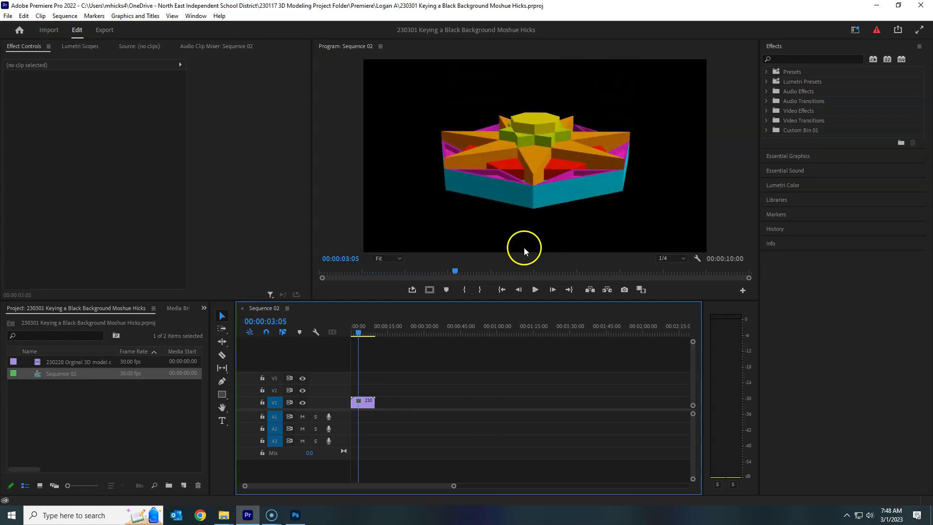
pyautogui.click(362, 401)
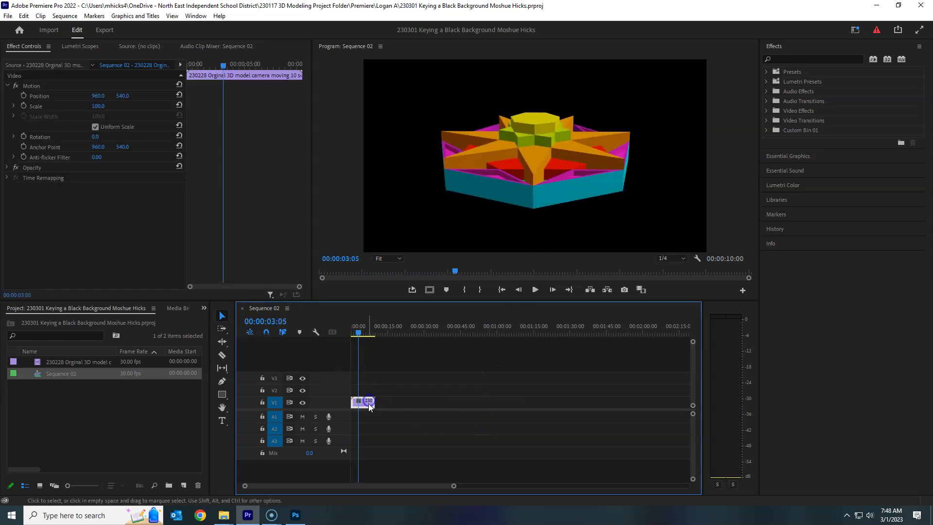
pyautogui.moveTo(377, 327); pyautogui.dragTo(377, 328)
# - Place a second copy of the clip directly after the first and scrub the join at 10 seconds
pyautogui.moveTo(454, 485); pyautogui.dragTo(417, 481)
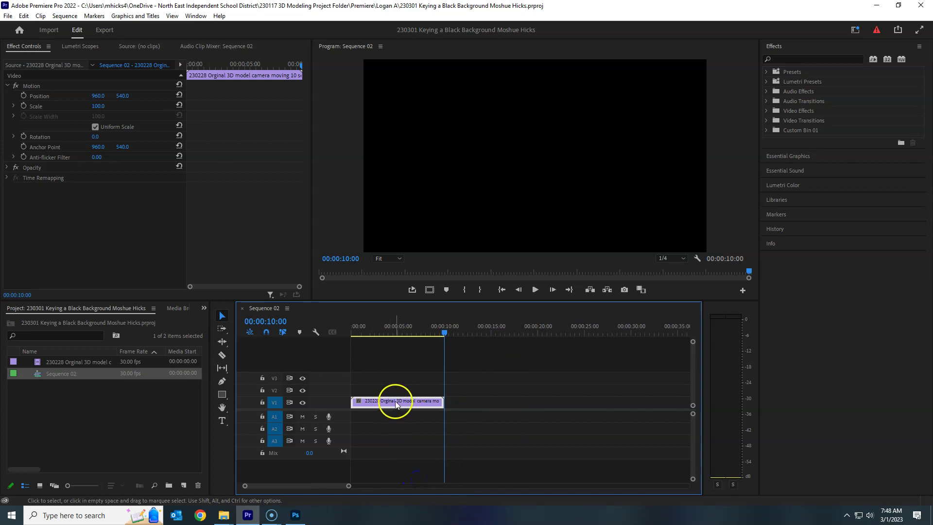
pyautogui.moveTo(397, 404); pyautogui.dragTo(534, 402)
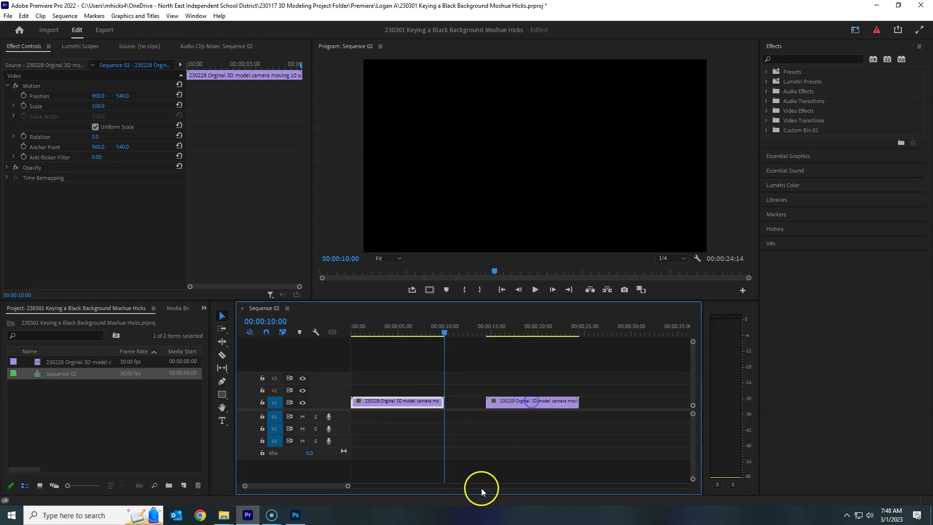
pyautogui.rightClick(463, 402)
pyautogui.click(489, 408)
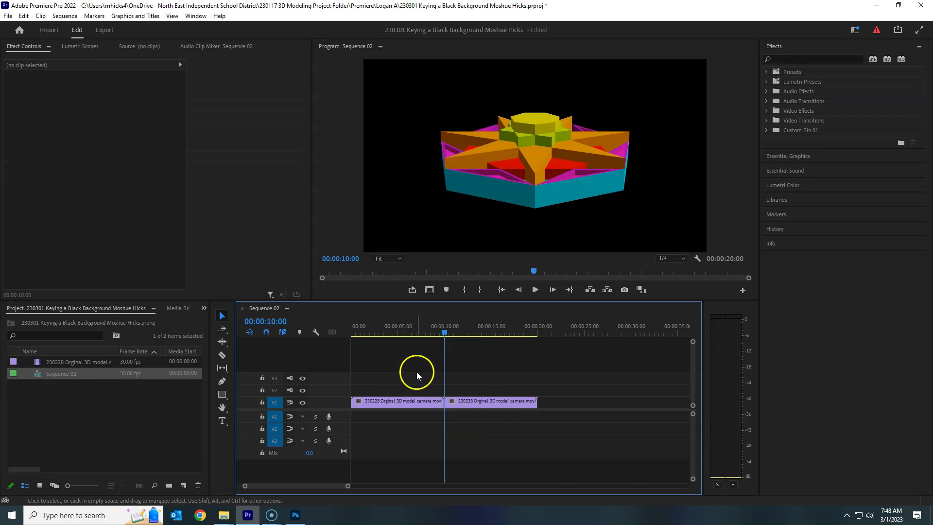
pyautogui.click(438, 332)
pyautogui.moveTo(438, 332); pyautogui.dragTo(462, 335)
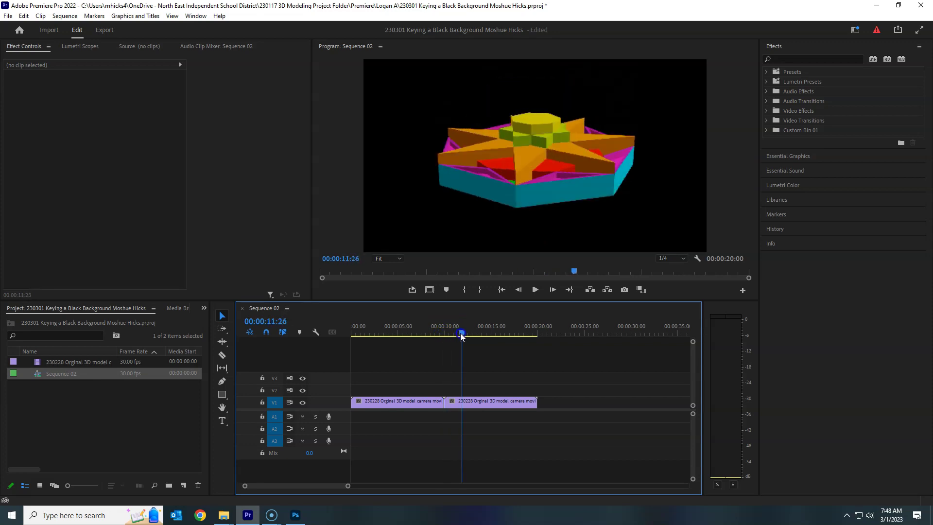
# - Turn on Reverse Speed for the second clip and preview the join
pyautogui.rightClick(497, 401)
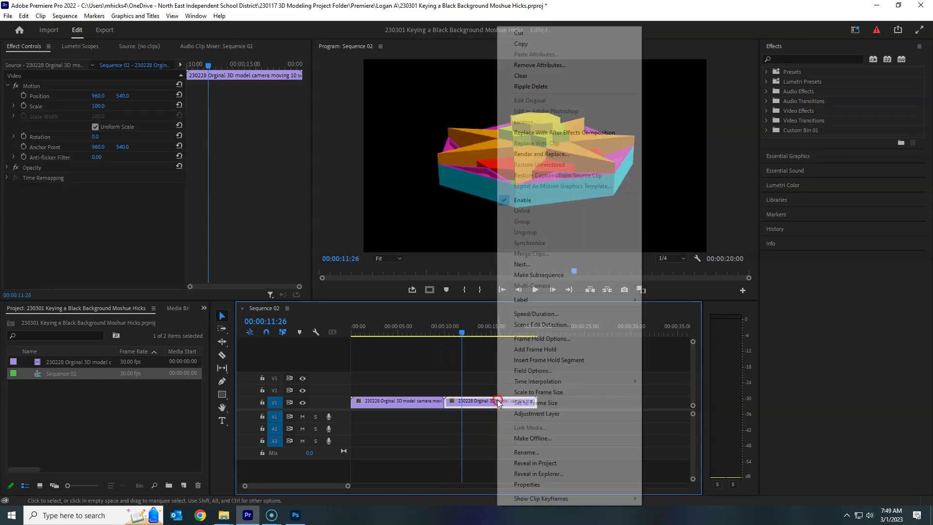
pyautogui.click(550, 315)
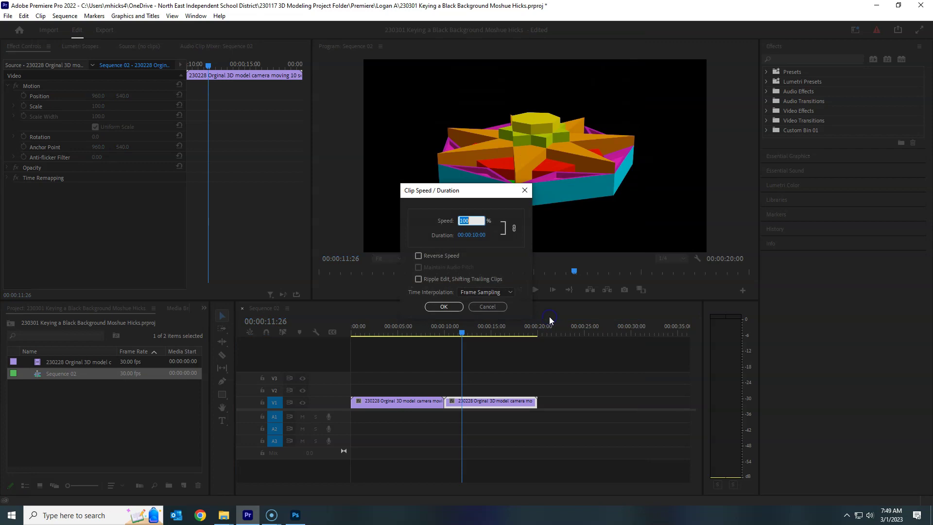
pyautogui.click(419, 255)
pyautogui.click(444, 306)
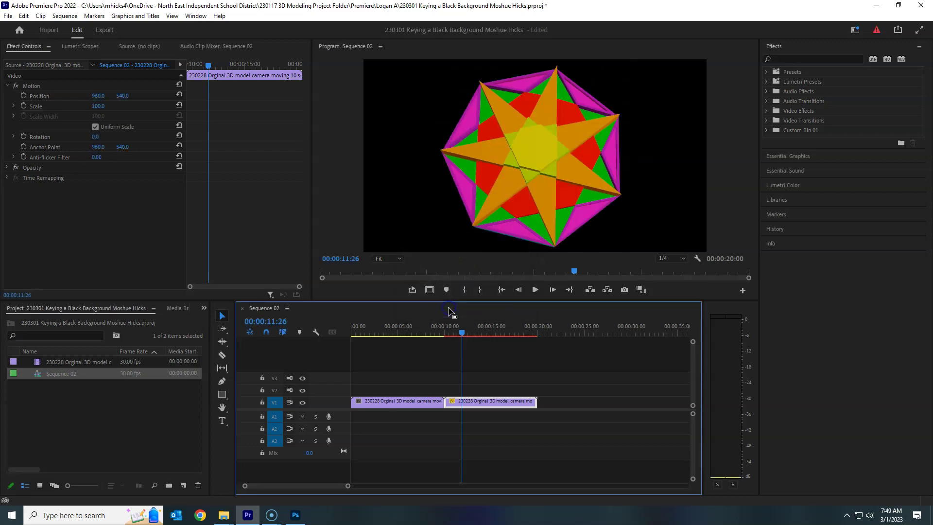
pyautogui.moveTo(457, 334)
pyautogui.mouseDown()
pyautogui.moveTo(437, 334)
pyautogui.moveTo(460, 334)
pyautogui.mouseUp()
# - Duplicate the forward-and-reverse pair after itself, ripple-delete the gap, and preview to 40 seconds
pyautogui.moveTo(478, 376); pyautogui.dragTo(408, 410)
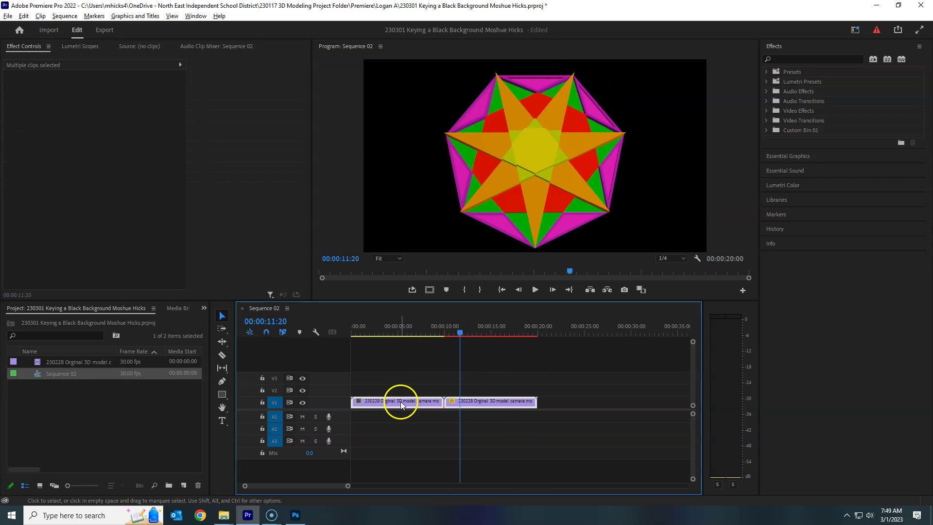
pyautogui.moveTo(402, 404); pyautogui.dragTo(610, 405)
pyautogui.rightClick(547, 406)
pyautogui.click(564, 410)
pyautogui.click(541, 333)
pyautogui.moveTo(540, 333); pyautogui.dragTo(339, 388)
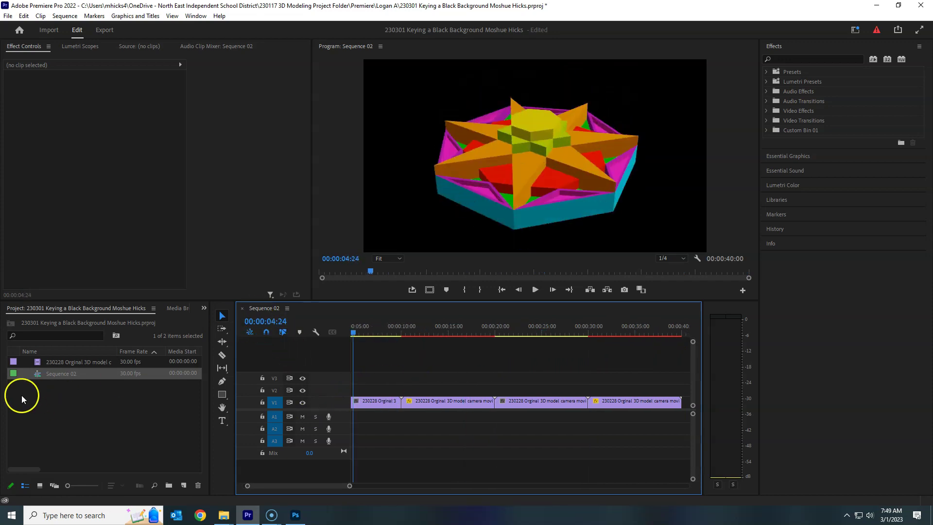
# - Rename Sequence 02 to Model Animation
pyautogui.click(62, 375)
pyautogui.doubleClick(87, 377)
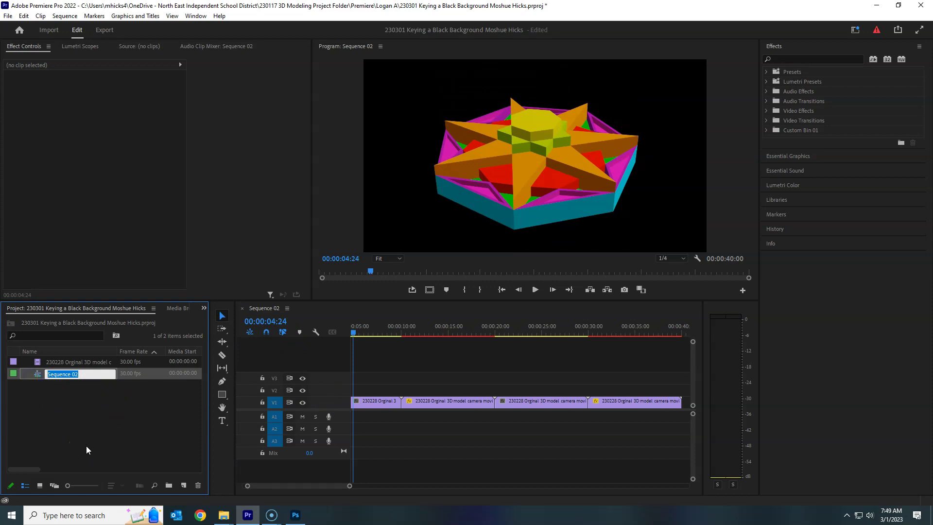
pyautogui.write('Model Animation')
pyautogui.press('Return')
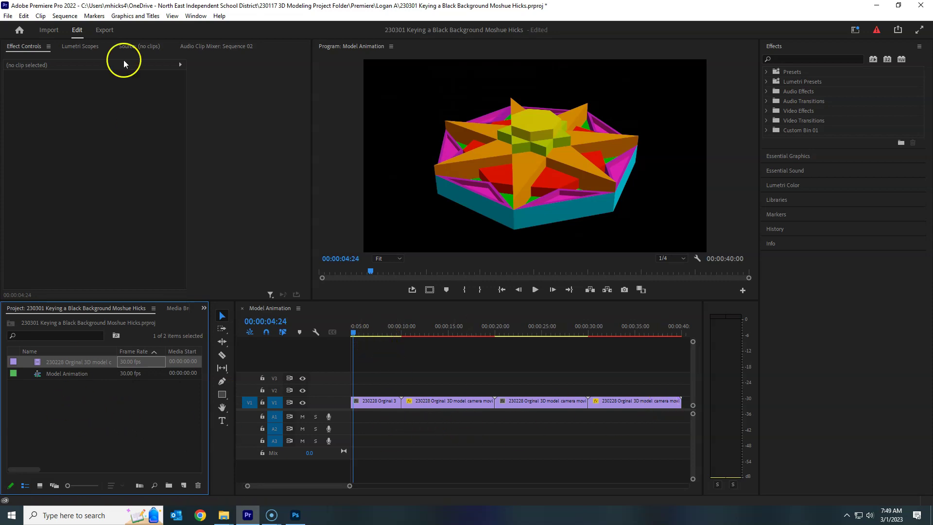
# - Add a new sequence from the AVCHD 1080p30 preset, named Master
pyautogui.click(8, 15)
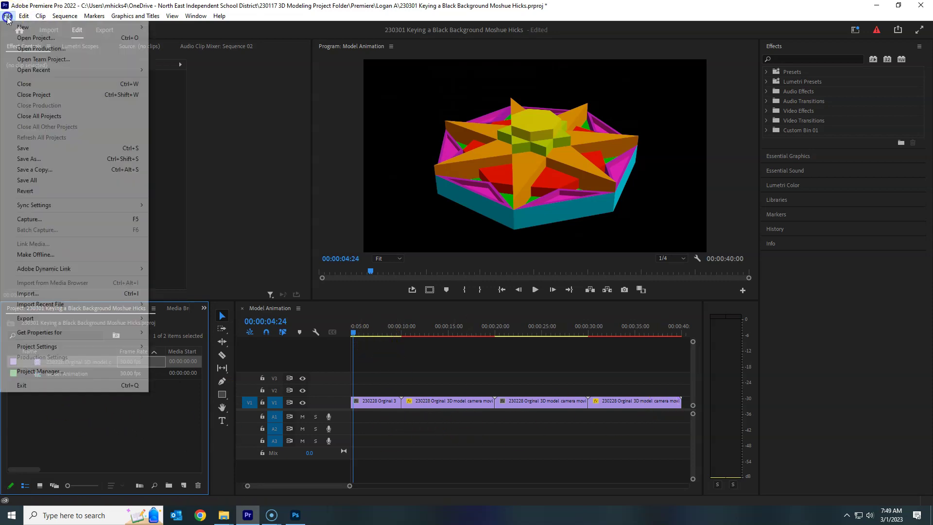
pyautogui.moveTo(13, 28)
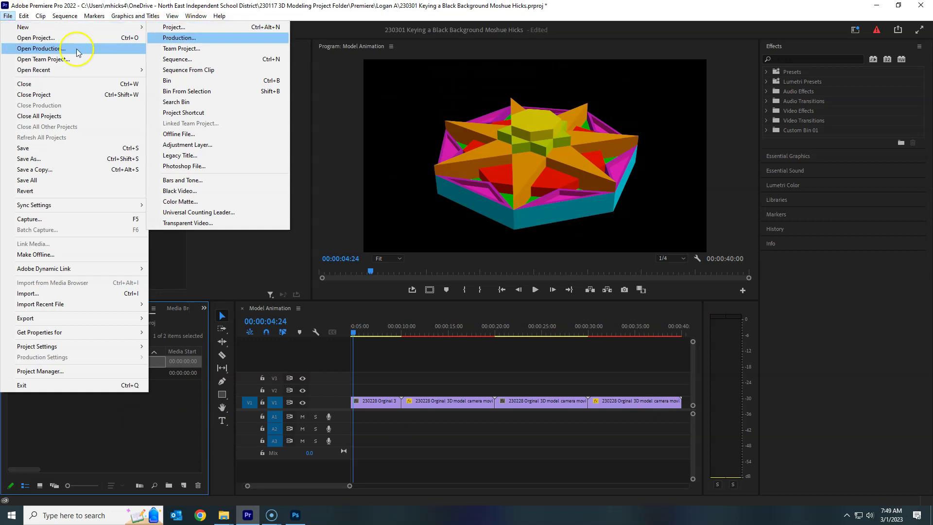
pyautogui.moveTo(127, 26)
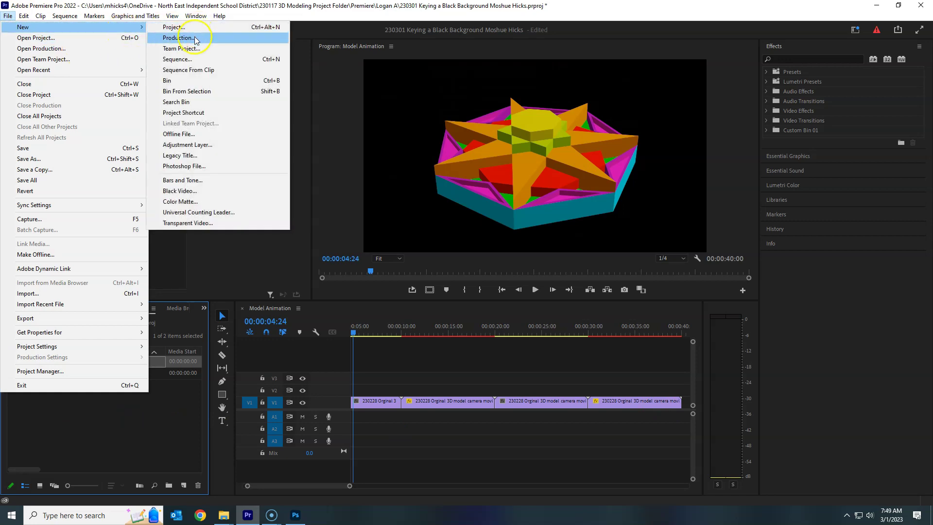
pyautogui.click(221, 59)
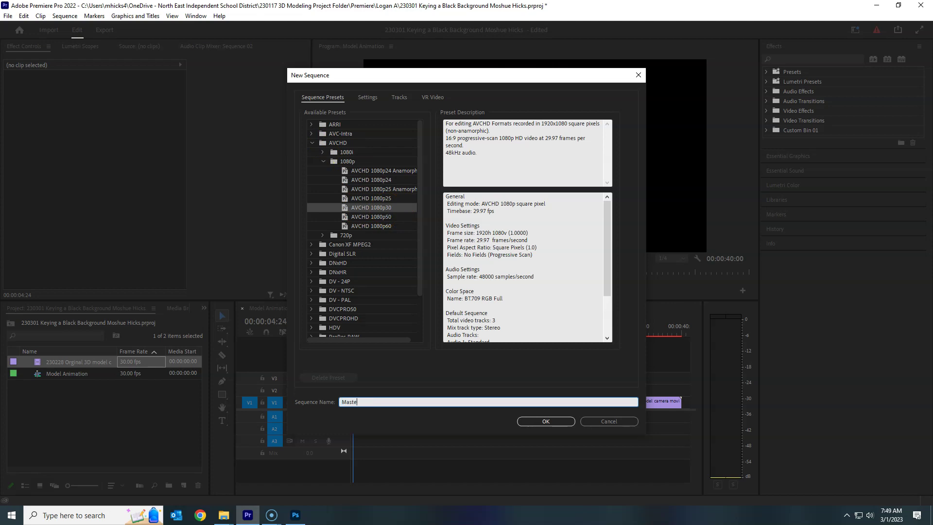
pyautogui.press('Return')
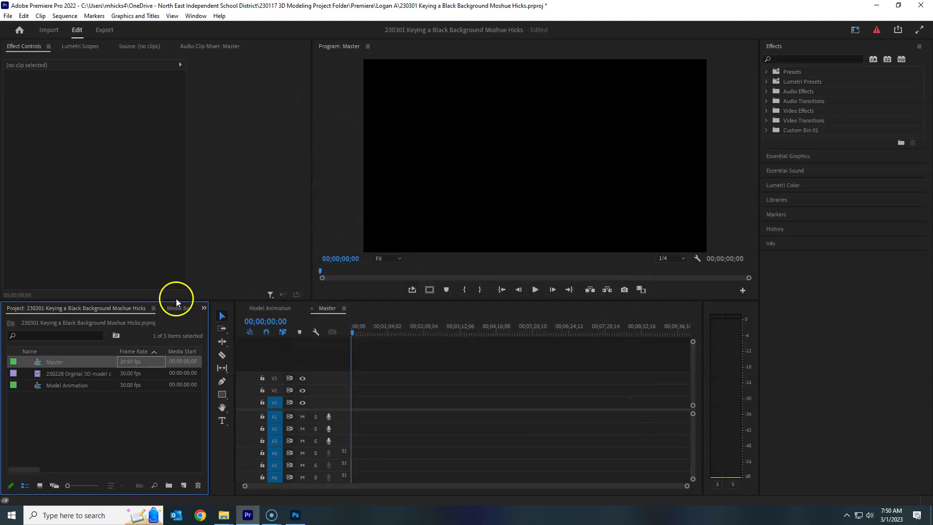
# - Nest Model Animation on V2 of Master, keeping Master's existing settings
pyautogui.click(36, 387)
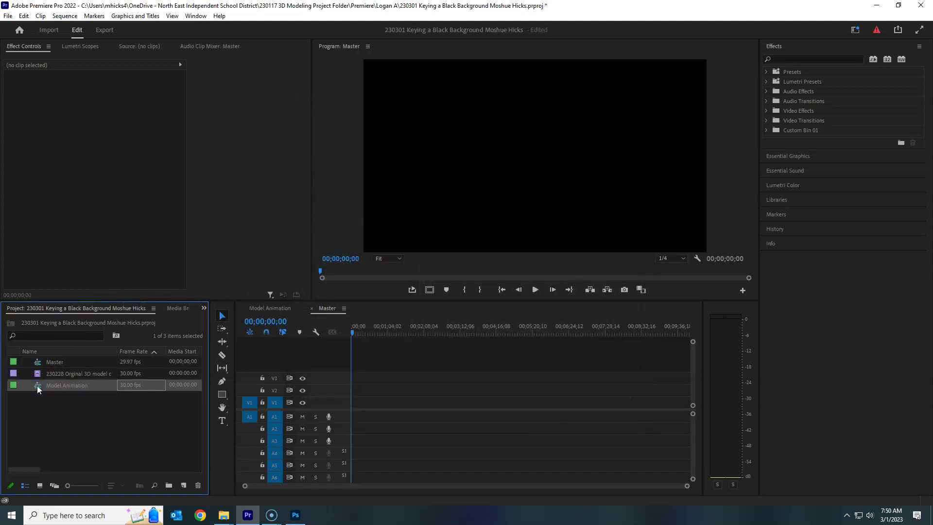
pyautogui.moveTo(37, 386); pyautogui.dragTo(351, 392)
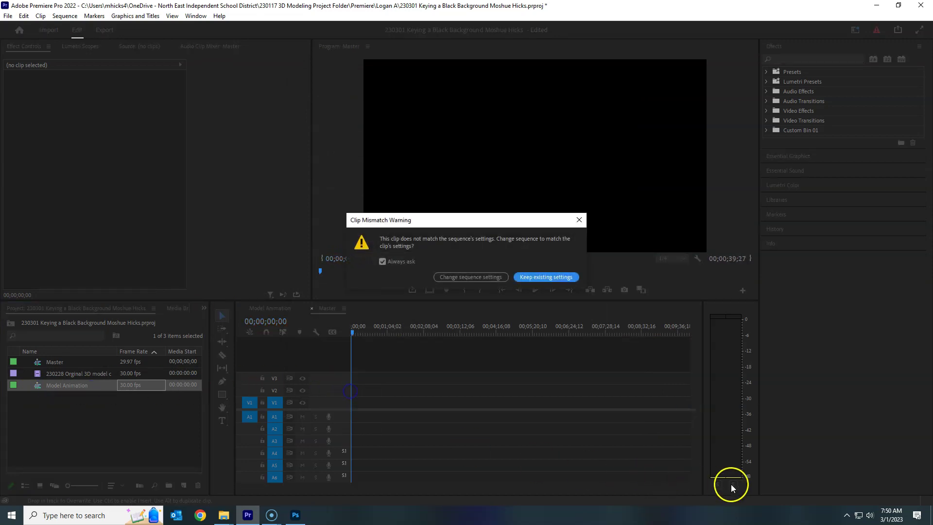
pyautogui.click(539, 277)
pyautogui.moveTo(672, 486); pyautogui.dragTo(415, 486)
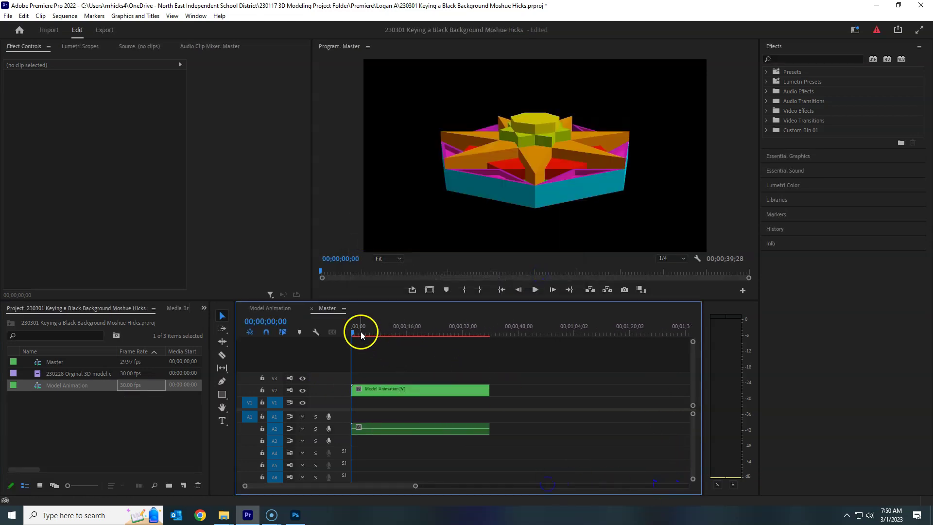
# - Play back the Master sequence with the nested Model Animation clip
pyautogui.click(375, 384)
pyautogui.press('space')
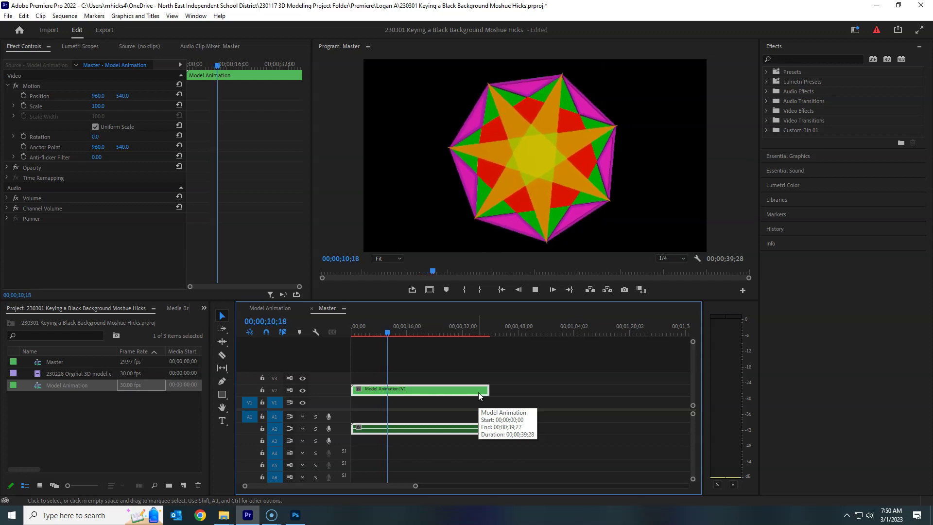
pyautogui.press('space')
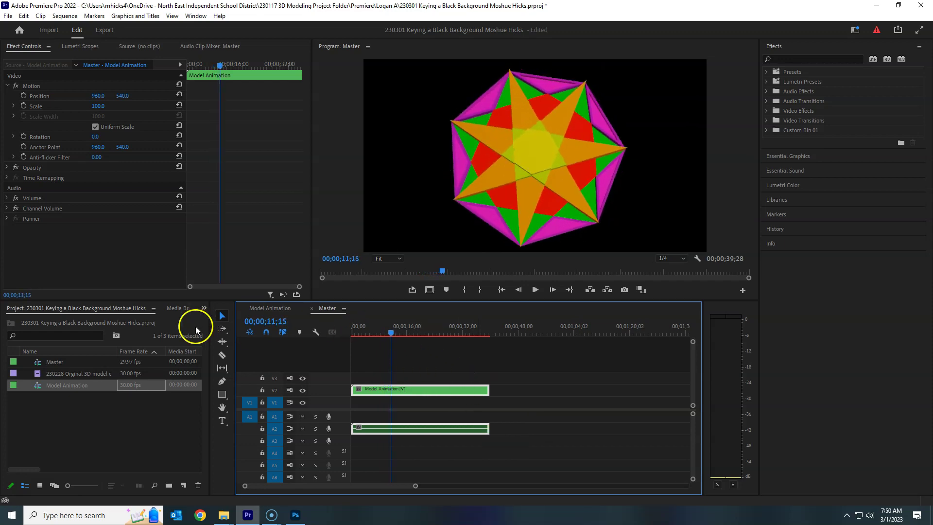
# - Import 230301 BG from Favorites.png from the Premiere subfolder of the 3D Modeling project folder
pyautogui.doubleClick(57, 425)
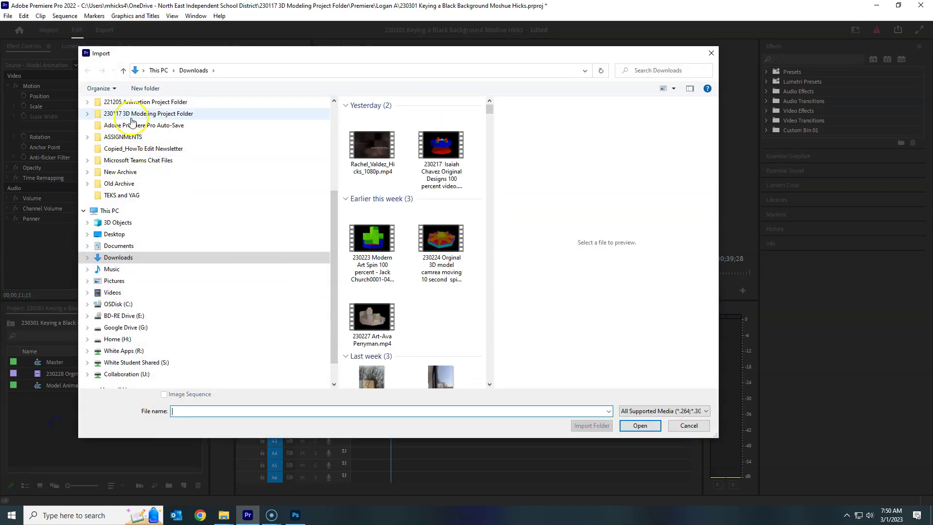
pyautogui.click(129, 113)
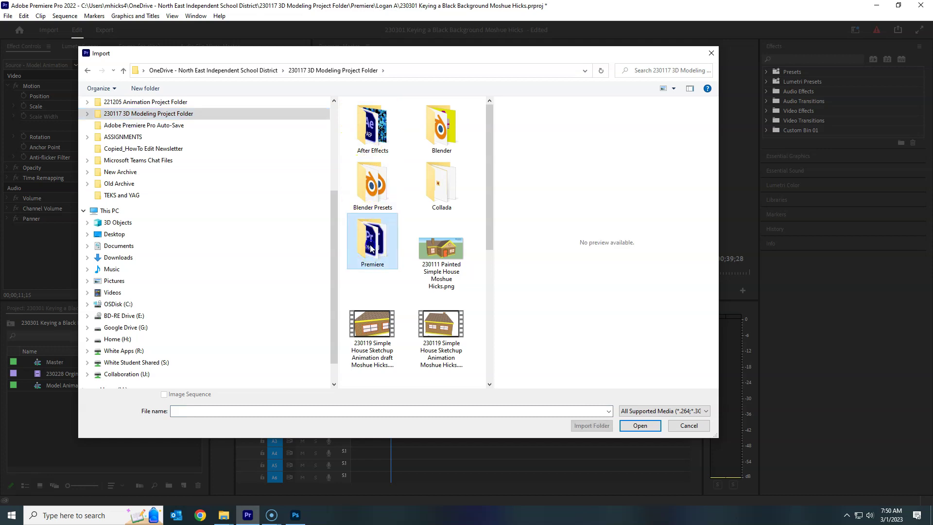
pyautogui.doubleClick(370, 225)
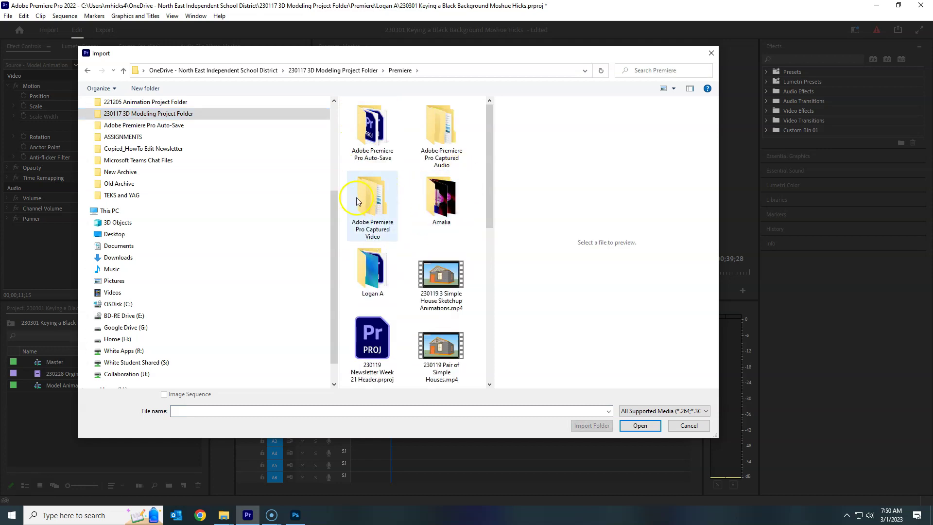
pyautogui.doubleClick(382, 273)
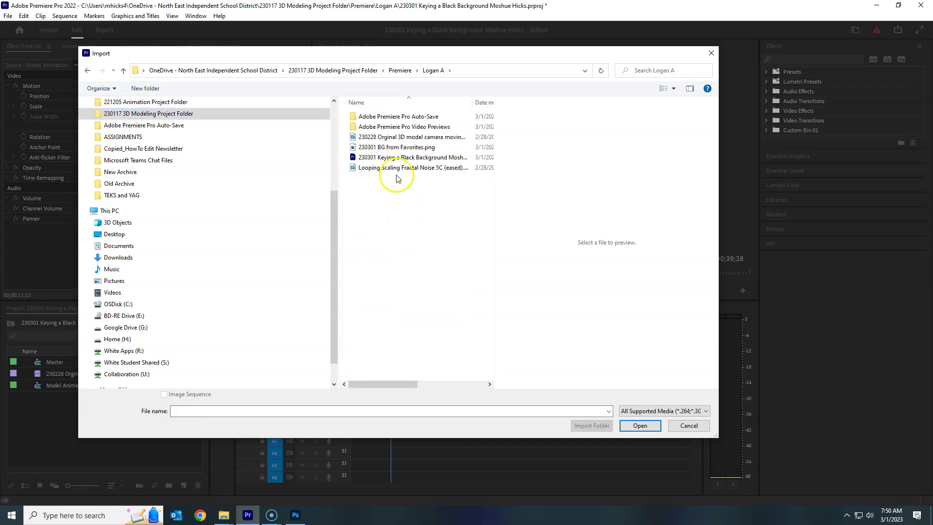
pyautogui.click(403, 148)
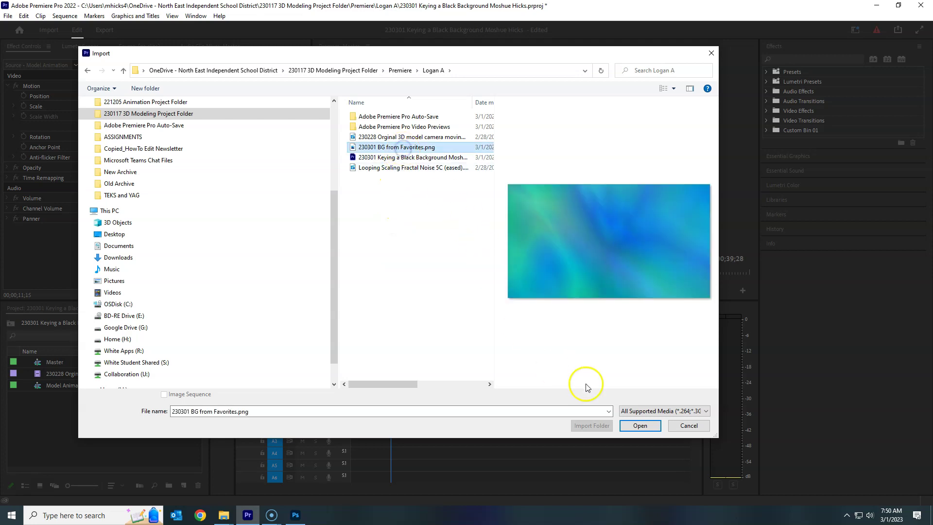
pyautogui.click(639, 426)
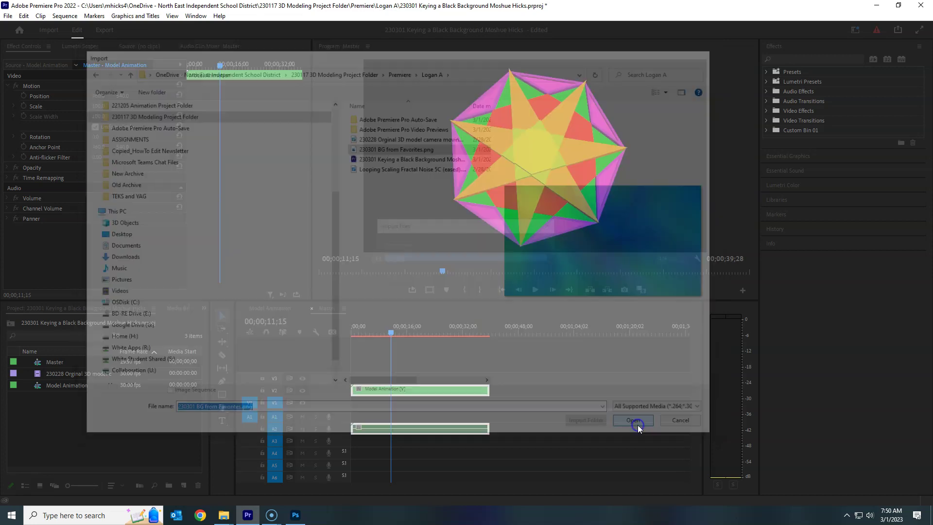
# - Place the 230301 BG image on V1 under Model Animation and extend it to the animation's full length
pyautogui.moveTo(36, 363); pyautogui.dragTo(362, 406)
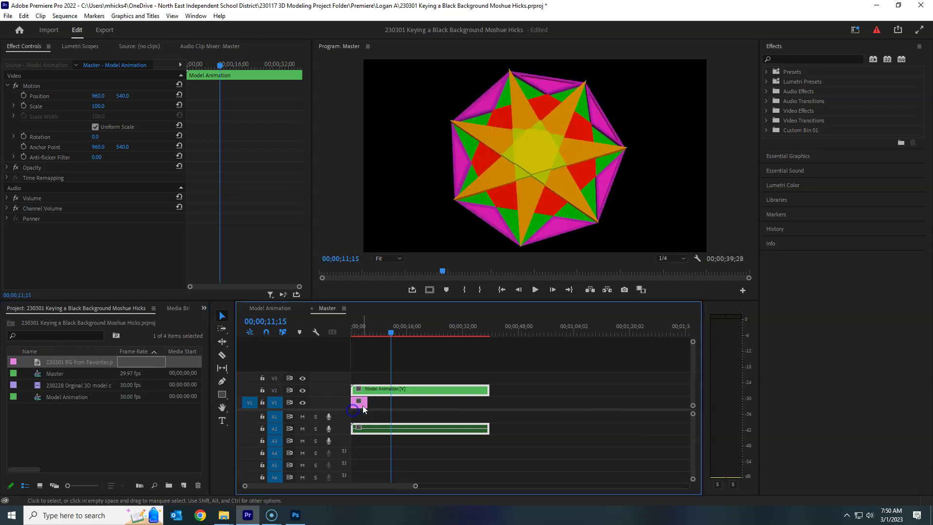
pyautogui.moveTo(363, 335); pyautogui.dragTo(361, 328)
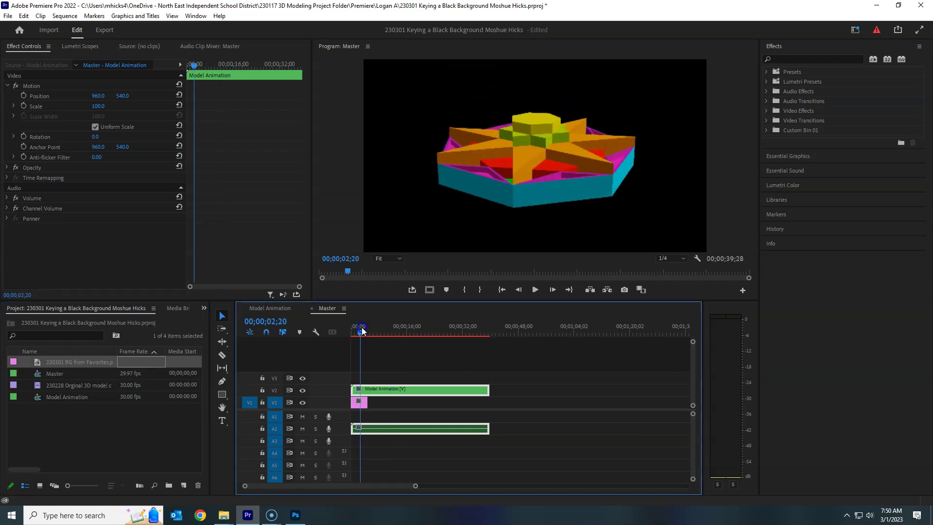
pyautogui.click(303, 391)
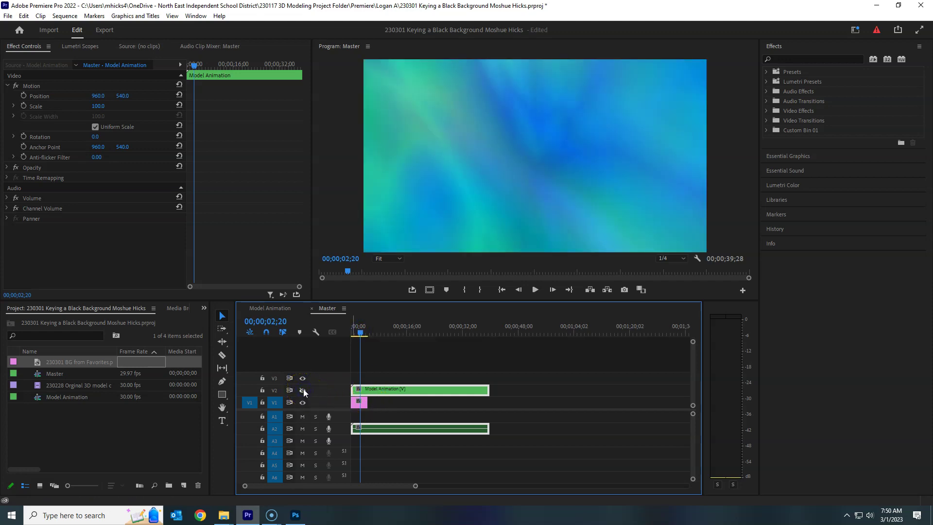
pyautogui.moveTo(368, 403); pyautogui.dragTo(489, 404)
pyautogui.moveTo(364, 327); pyautogui.dragTo(375, 328)
pyautogui.click(303, 392)
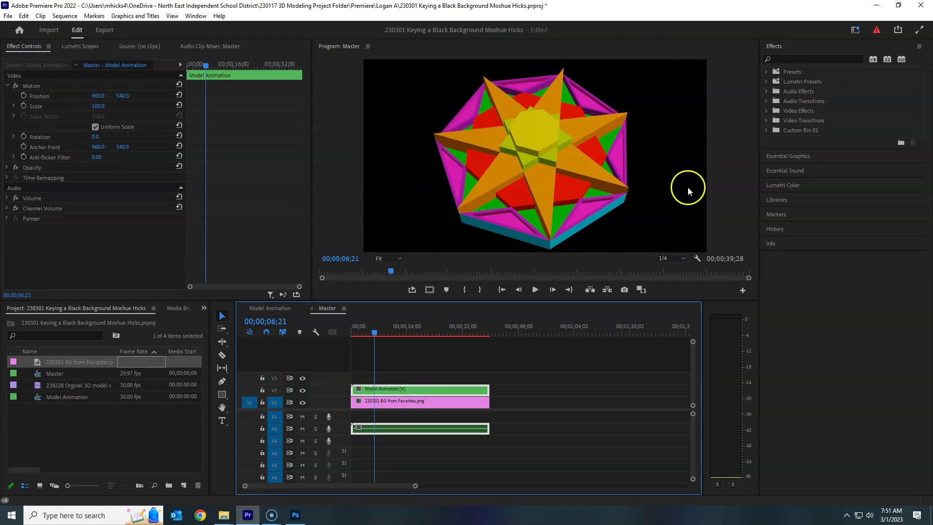
# - Search the effects for 'key' and drag Color Key onto the Model Animation clip on V2
pyautogui.click(832, 59)
pyautogui.write('color')
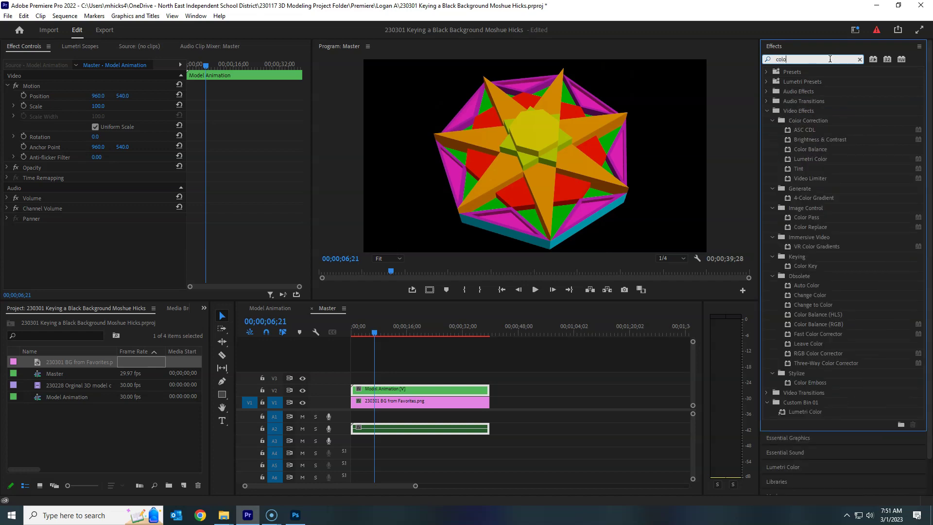
pyautogui.press('BackSpace')
pyautogui.press('BackSpace')
pyautogui.press('BackSpace')
pyautogui.press('BackSpace')
pyautogui.write('key')
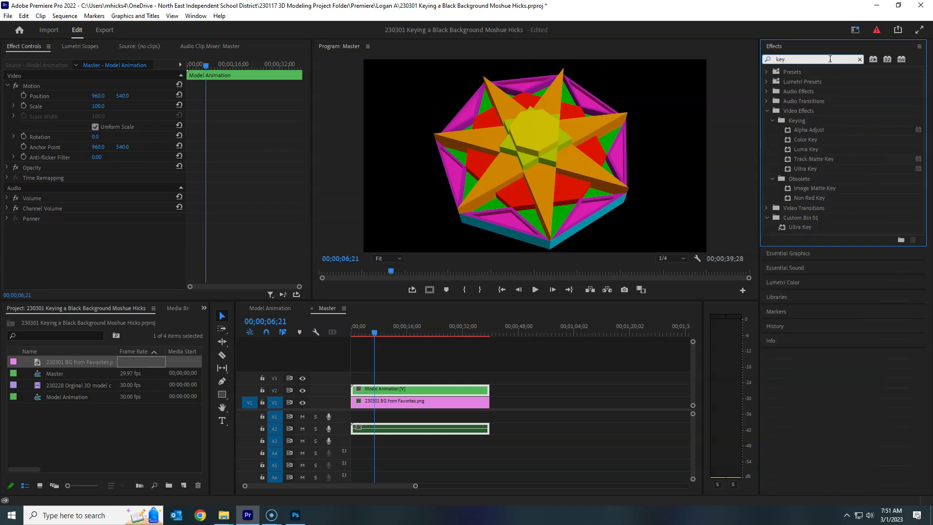
pyautogui.click(803, 140)
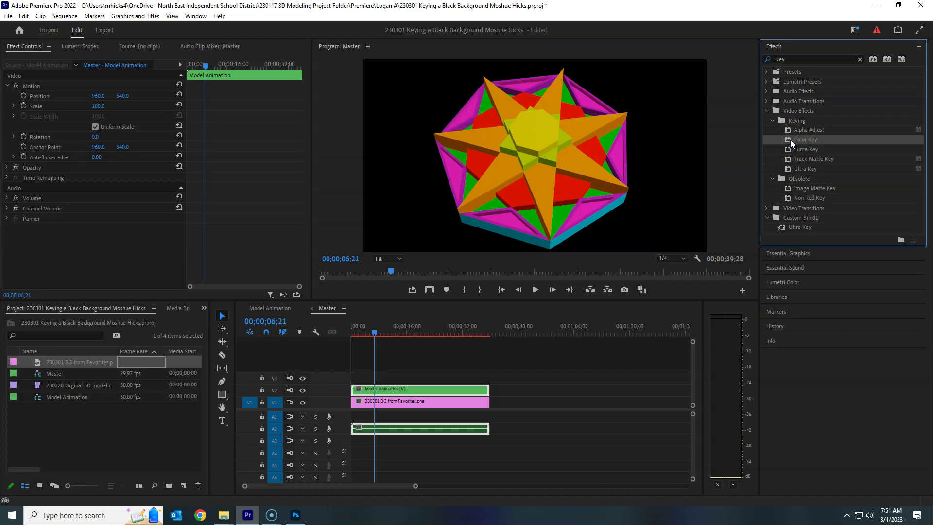
pyautogui.moveTo(789, 139); pyautogui.dragTo(400, 390)
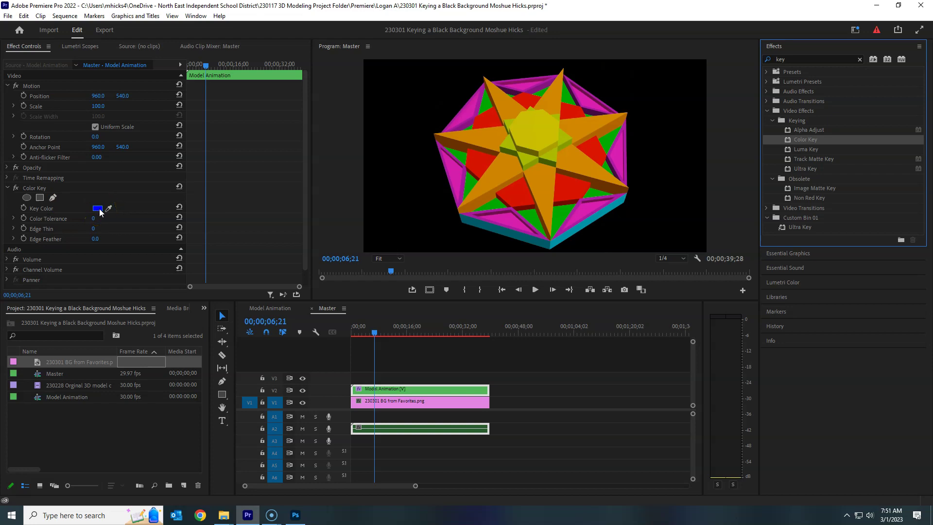
# - Set Color Key's Key Color to black by sampling the black background behind the star
pyautogui.moveTo(109, 209); pyautogui.dragTo(401, 190)
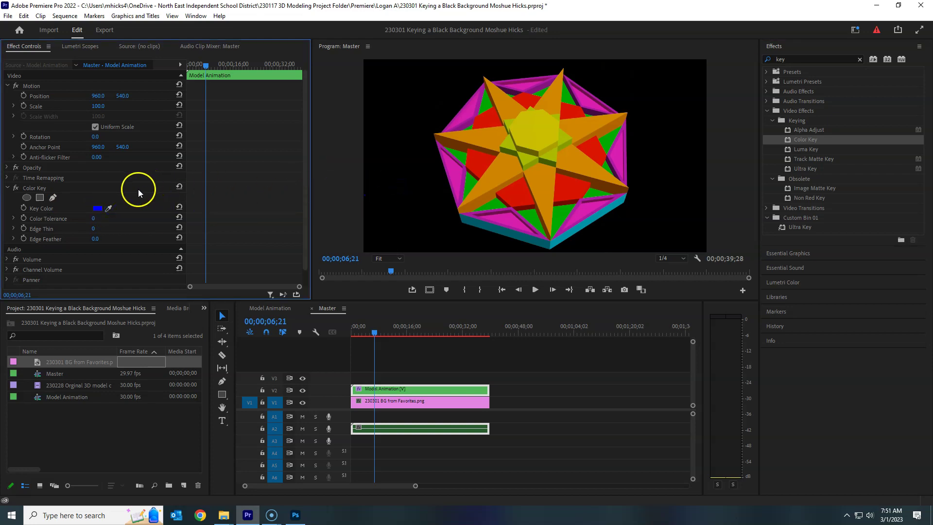
pyautogui.moveTo(109, 209); pyautogui.dragTo(398, 198)
pyautogui.moveTo(109, 208); pyautogui.dragTo(319, 201)
pyautogui.moveTo(211, 204); pyautogui.dragTo(375, 198)
pyautogui.click(97, 208)
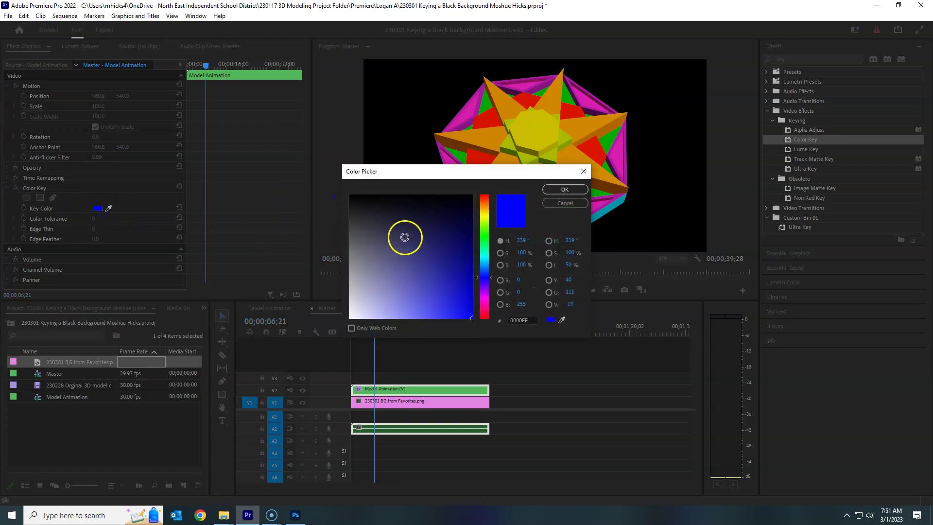
pyautogui.moveTo(419, 248); pyautogui.dragTo(479, 194)
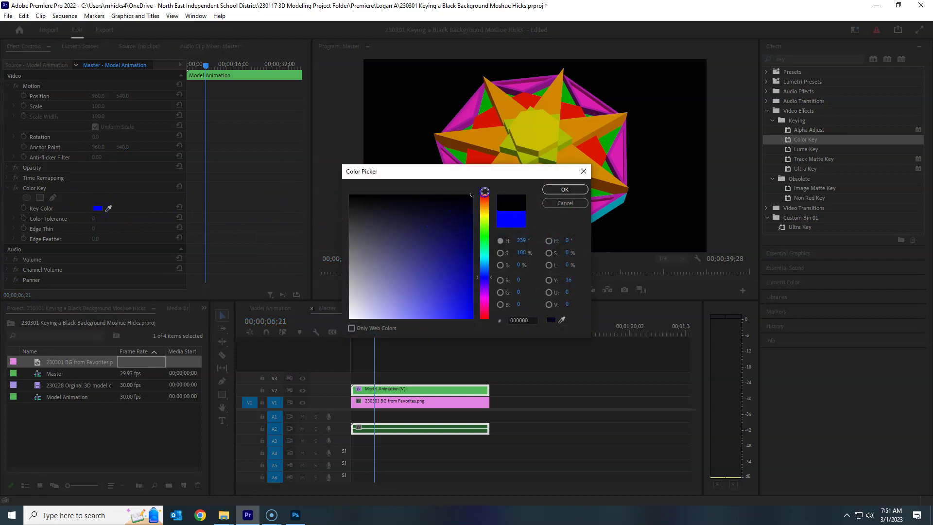
pyautogui.click(579, 191)
pyautogui.click(118, 254)
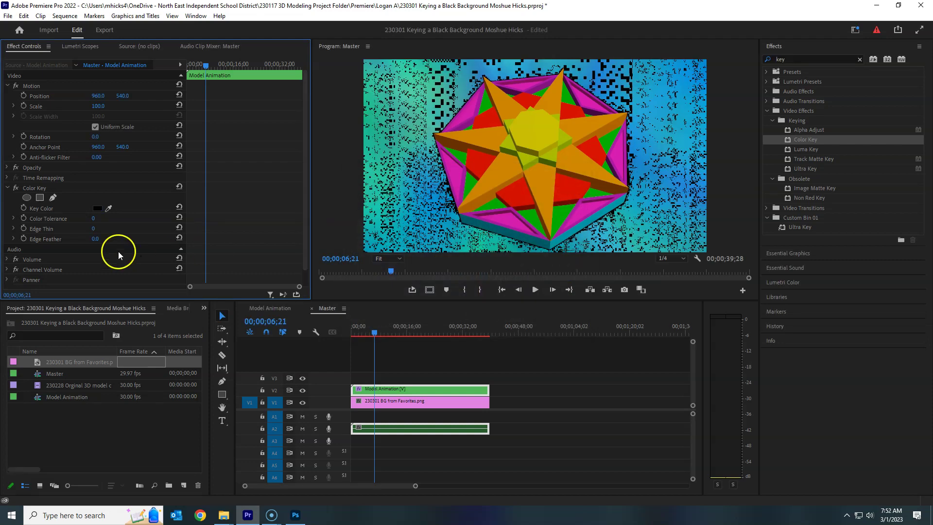
pyautogui.click(106, 209)
pyautogui.click(110, 206)
pyautogui.moveTo(149, 201); pyautogui.dragTo(399, 192)
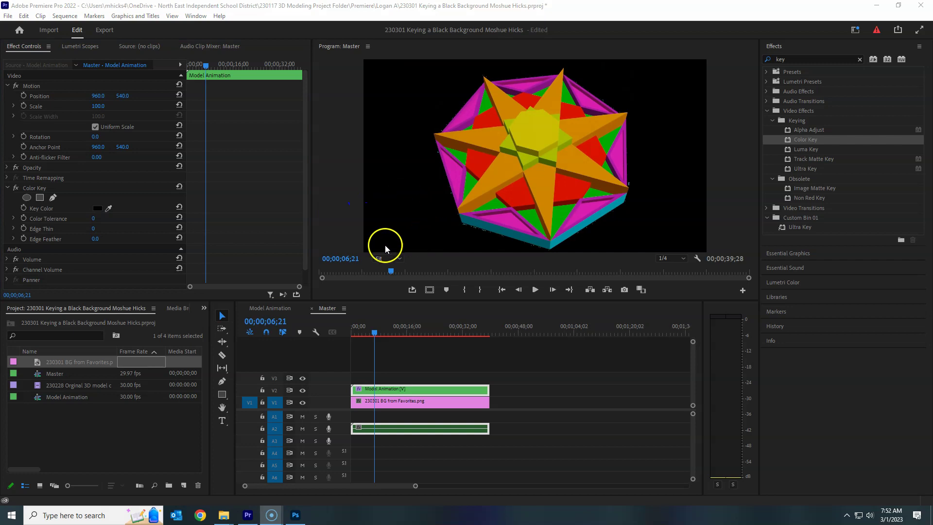
# - Set Color Tolerance to 10 and magnify the preview to 100% to inspect the edges
pyautogui.click(94, 218)
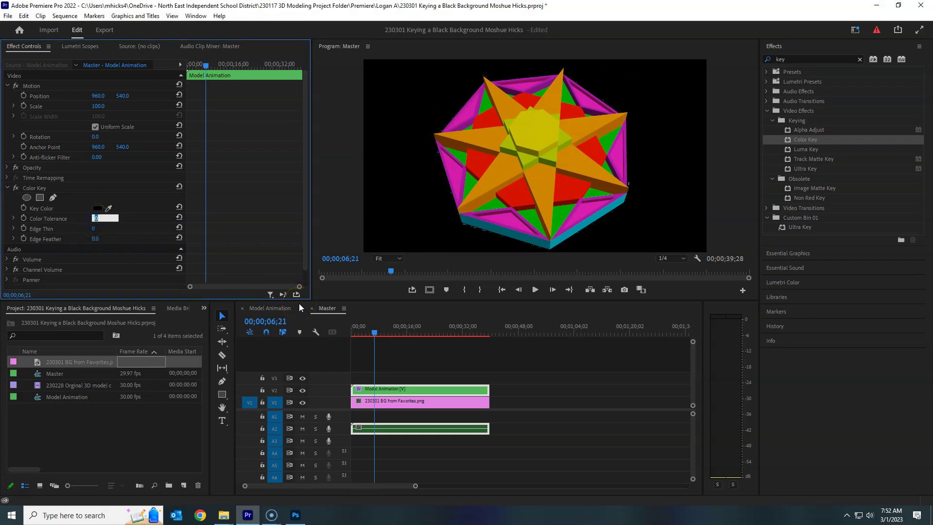
pyautogui.write('10')
pyautogui.press('Return')
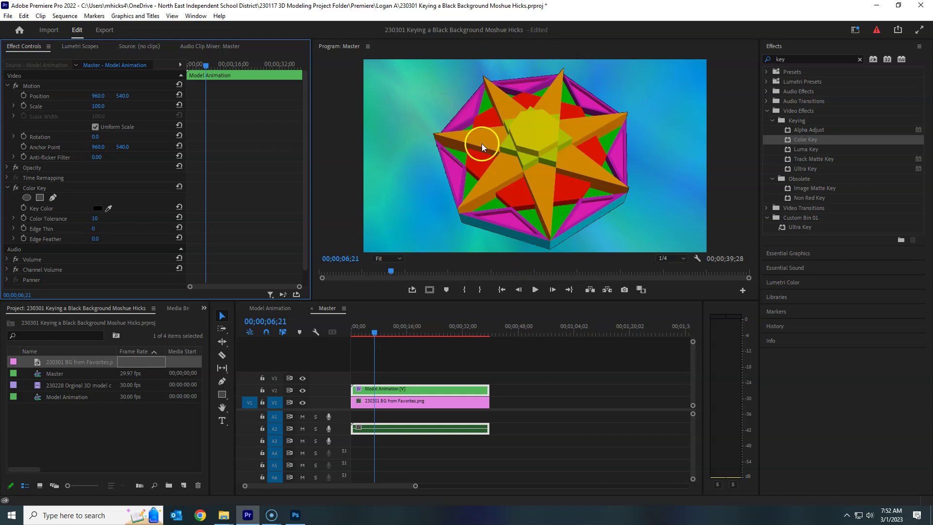
pyautogui.click(400, 259)
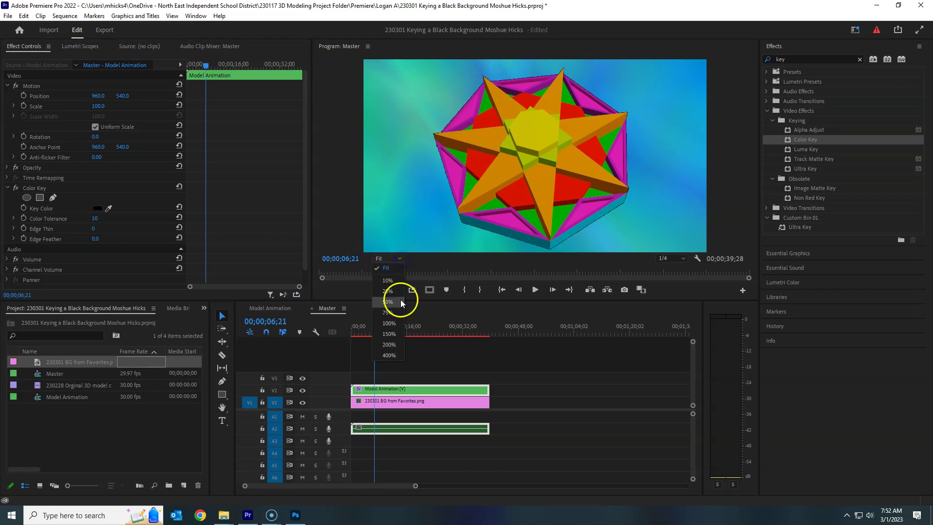
pyautogui.click(393, 324)
pyautogui.moveTo(534, 256); pyautogui.dragTo(456, 255)
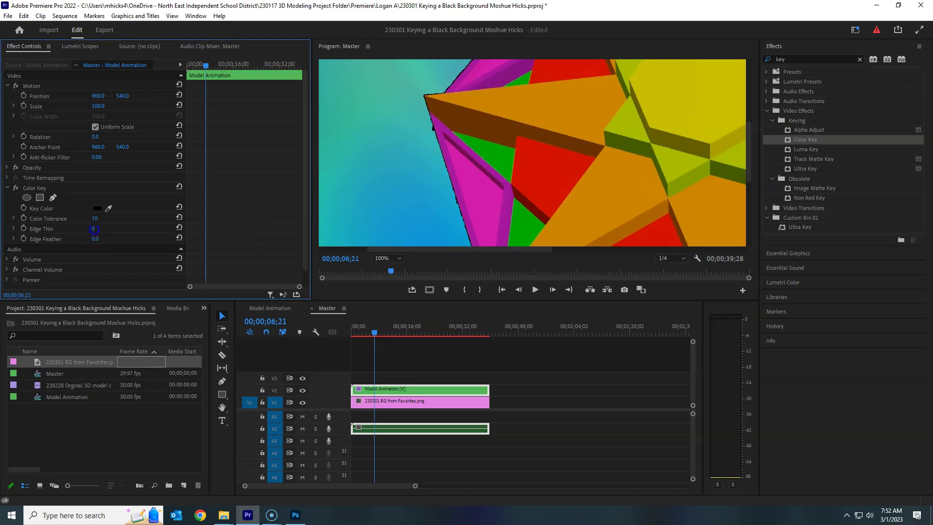
# - Adjust Edge Thin through 5 and 1 before setting it to 0
pyautogui.moveTo(93, 229); pyautogui.dragTo(115, 229)
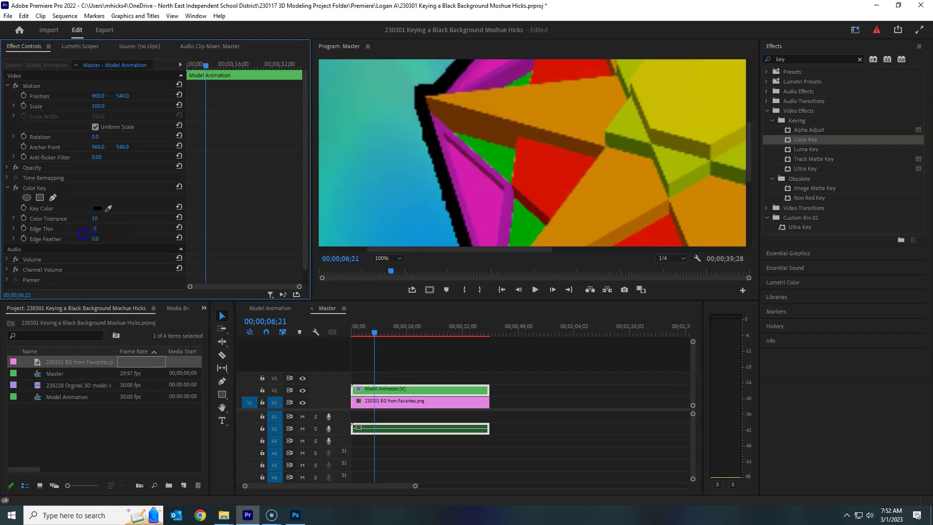
pyautogui.click(94, 229)
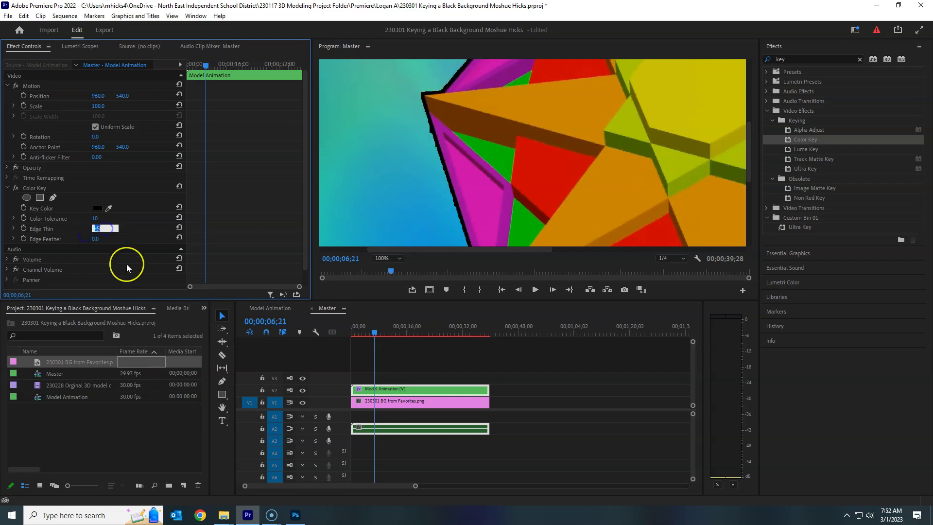
pyautogui.write('1')
pyautogui.press('Return')
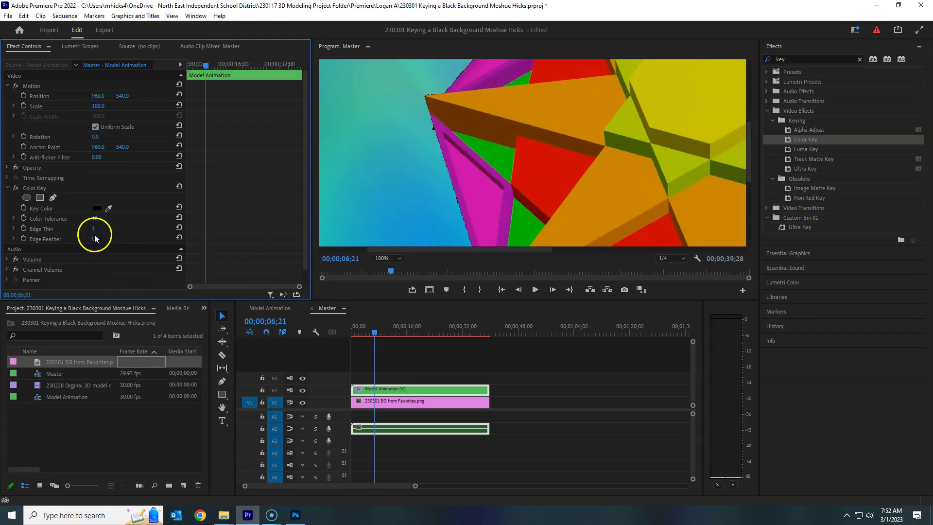
pyautogui.write('0')
# - Raise Color Tolerance to 20, then to 30
pyautogui.click(94, 218)
pyautogui.write('20')
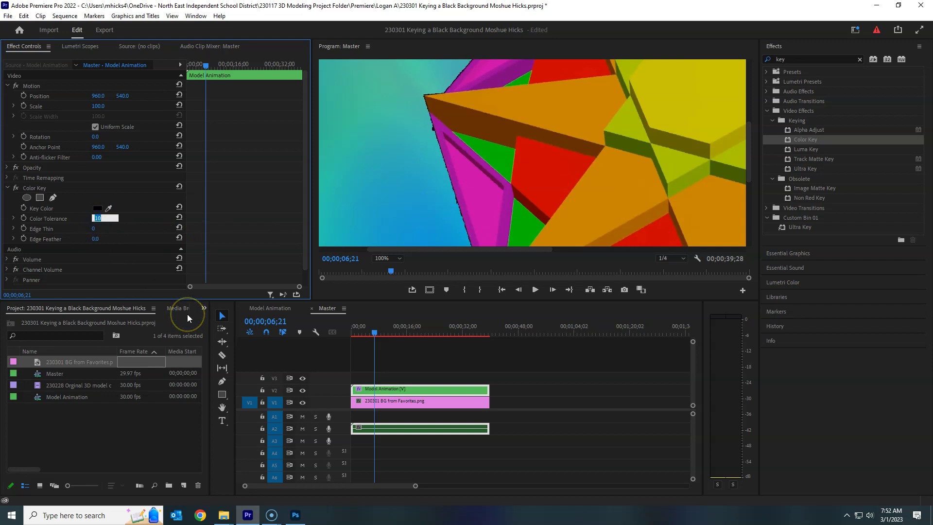
pyautogui.press('Return')
pyautogui.click(104, 223)
pyautogui.write('30')
pyautogui.press('Return')
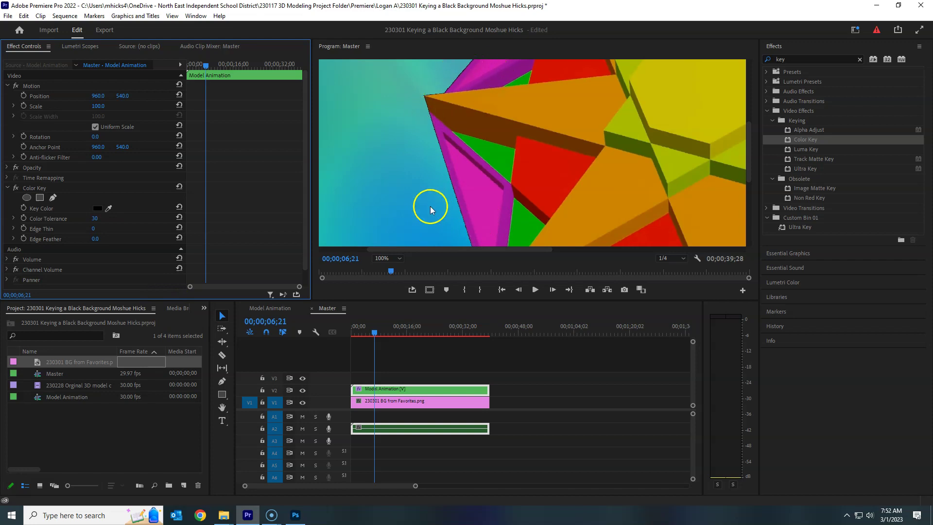
pyautogui.click(401, 260)
pyautogui.click(390, 268)
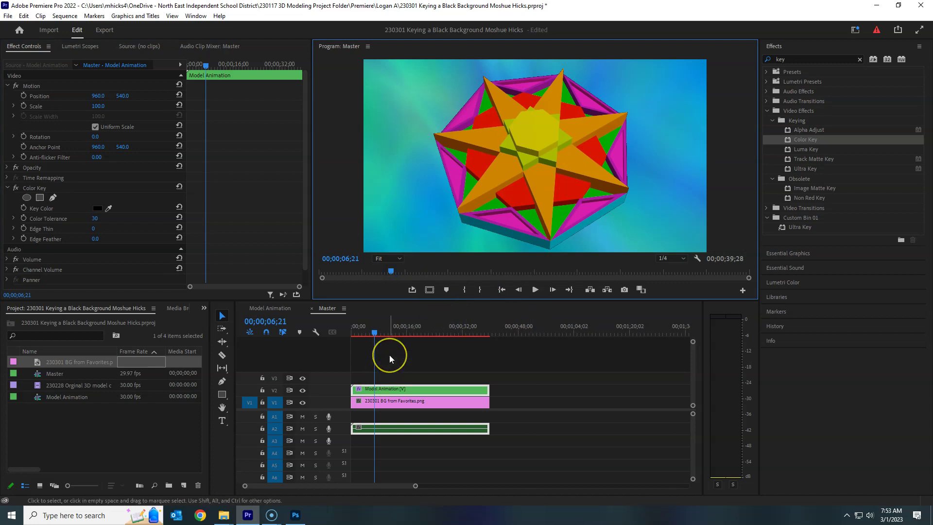
pyautogui.press('space')
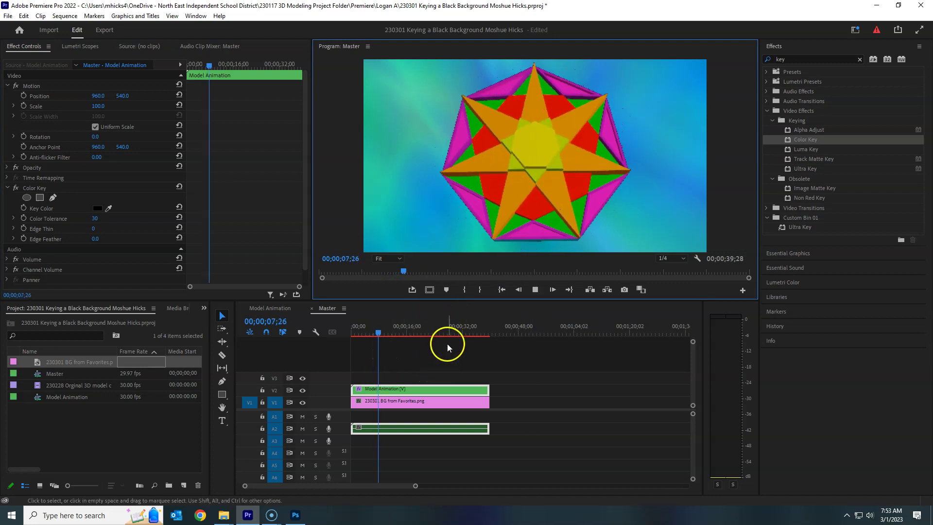
pyautogui.press('space')
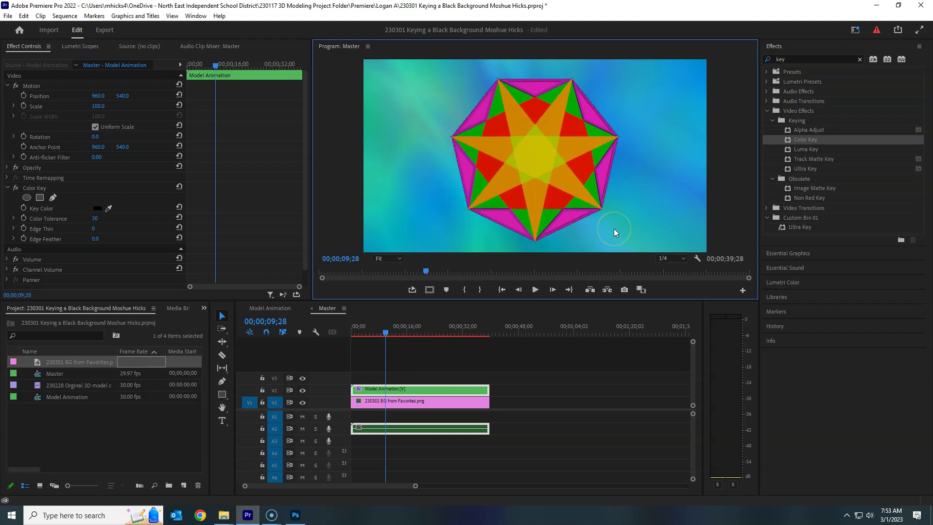
pyautogui.press('space')
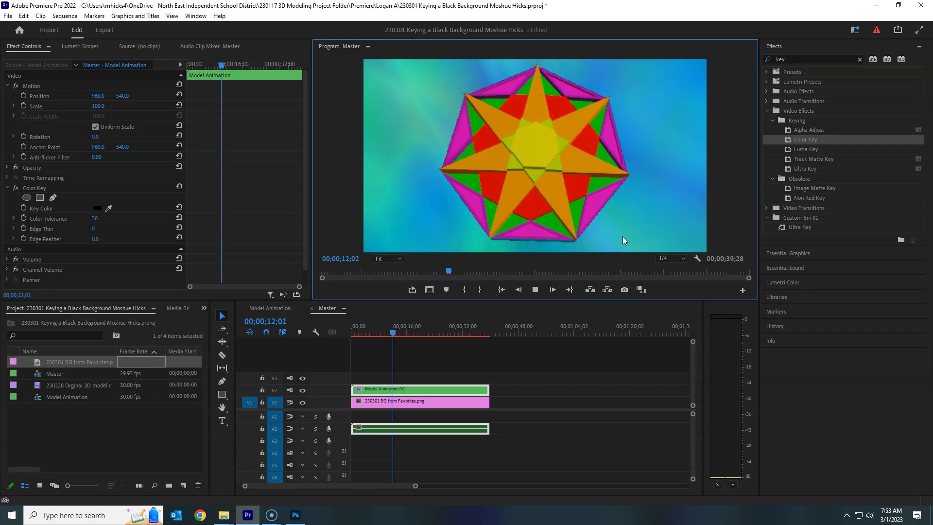
pyautogui.press('space')
pyautogui.click(558, 282)
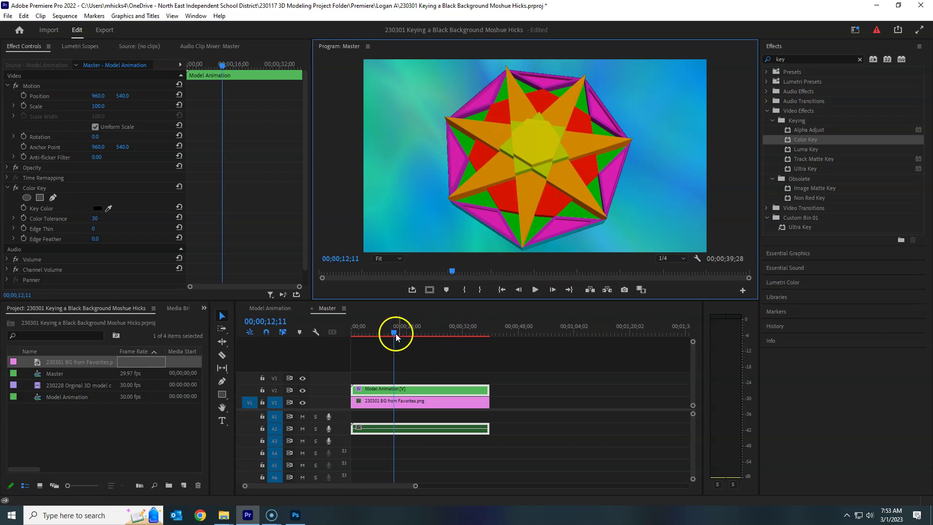
pyautogui.moveTo(395, 333)
pyautogui.mouseDown()
pyautogui.moveTo(454, 332)
pyautogui.moveTo(400, 339)
pyautogui.mouseUp()
pyautogui.click(526, 159)
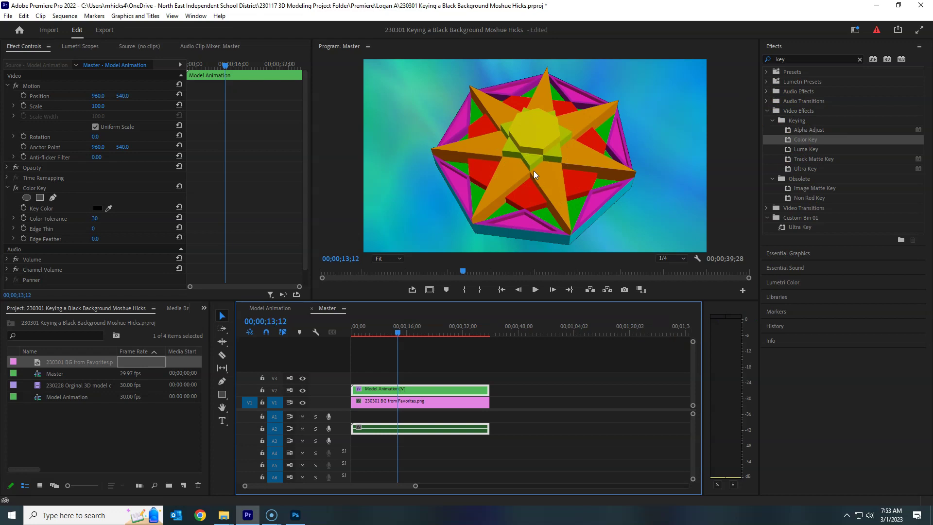
pyautogui.moveTo(401, 334); pyautogui.dragTo(482, 336)
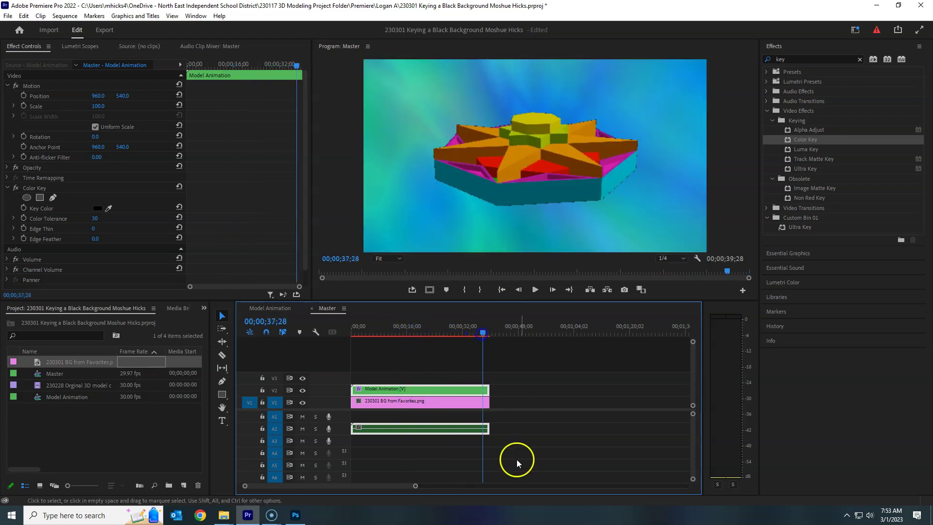
pyautogui.moveTo(416, 486); pyautogui.dragTo(390, 486)
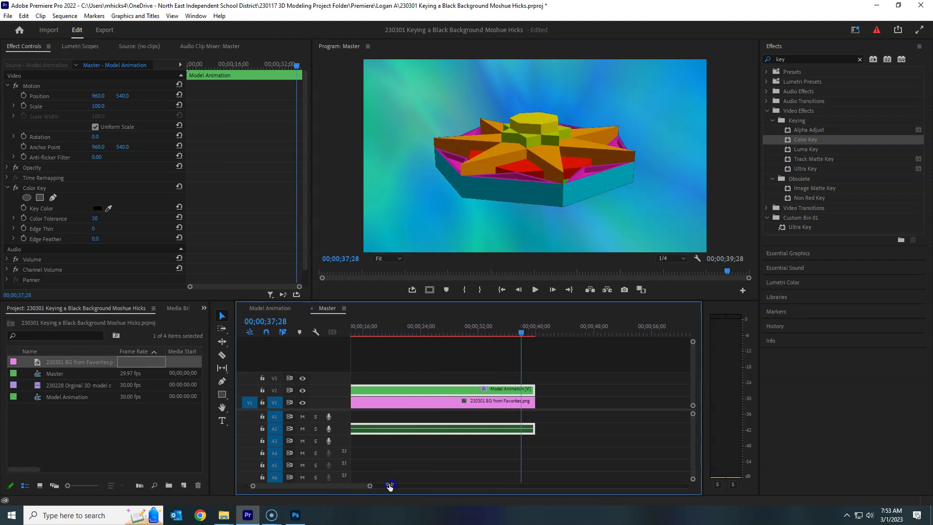
pyautogui.moveTo(506, 325); pyautogui.dragTo(322, 338)
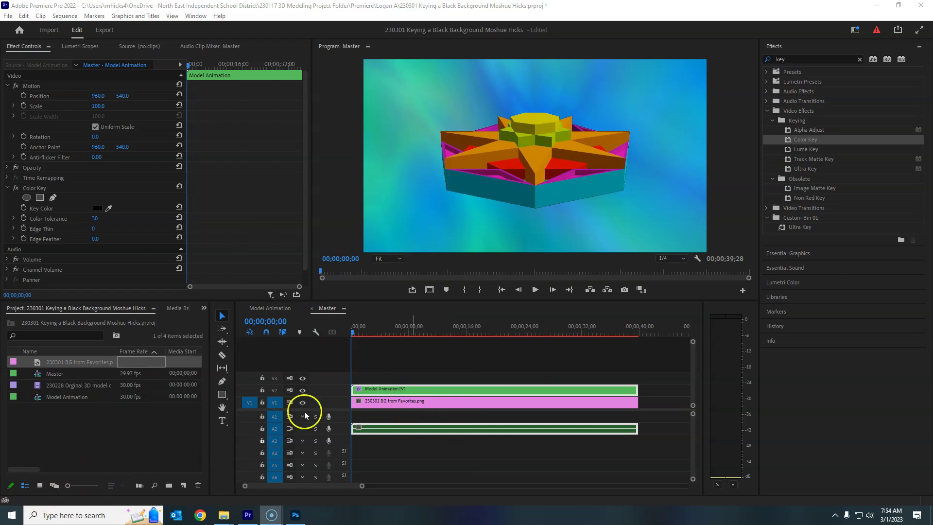
# - Save the project, then bring up the Media export settings for the Master sequence
pyautogui.click(9, 16)
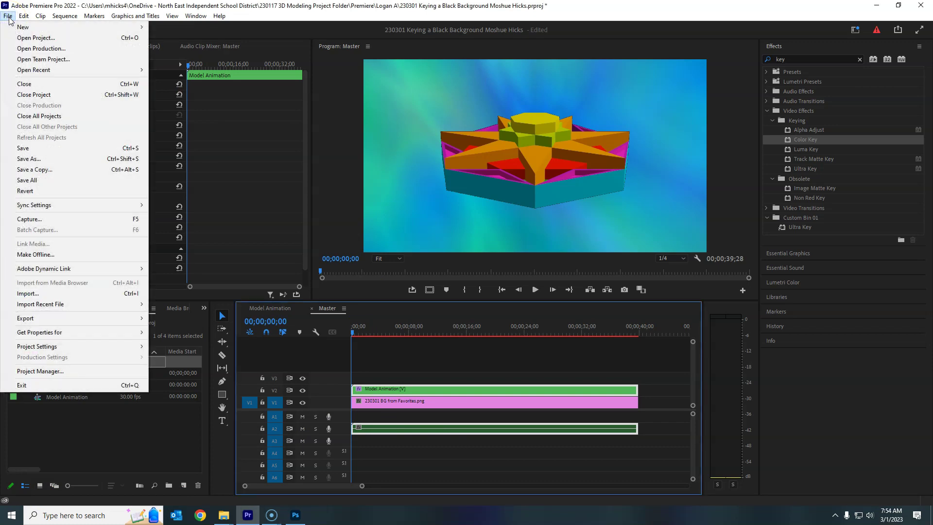
pyautogui.click(51, 150)
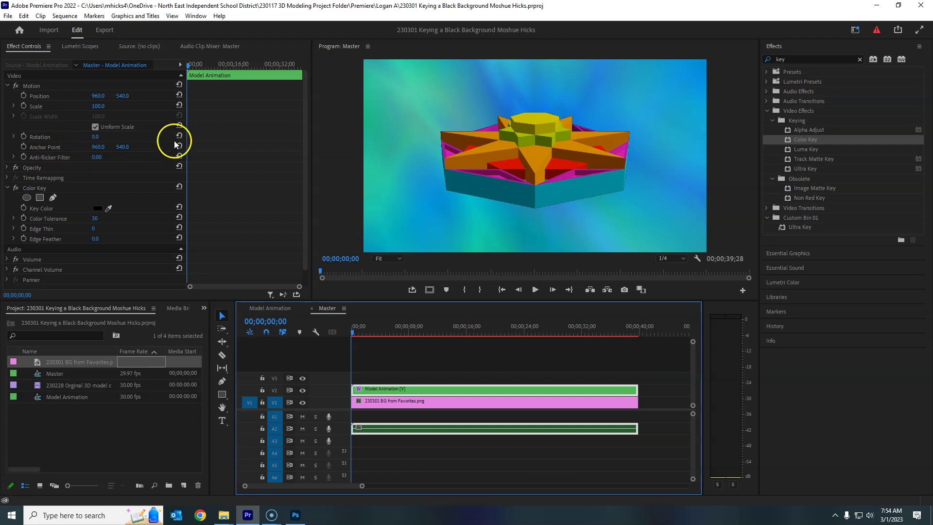
pyautogui.click(9, 16)
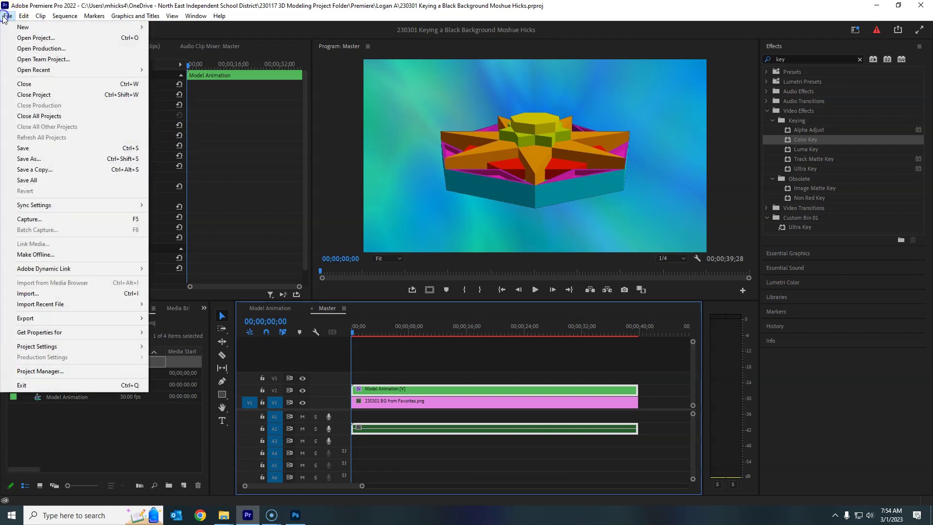
pyautogui.click(54, 319)
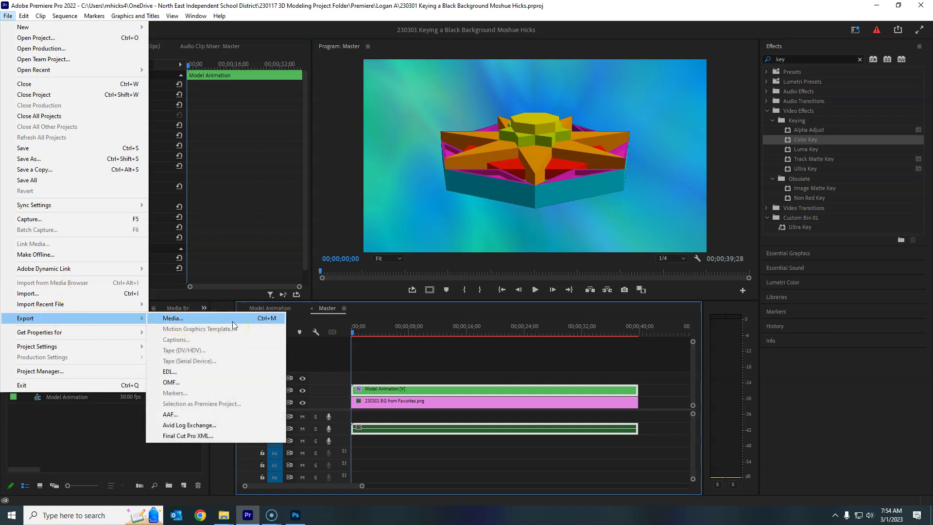
pyautogui.click(350, 313)
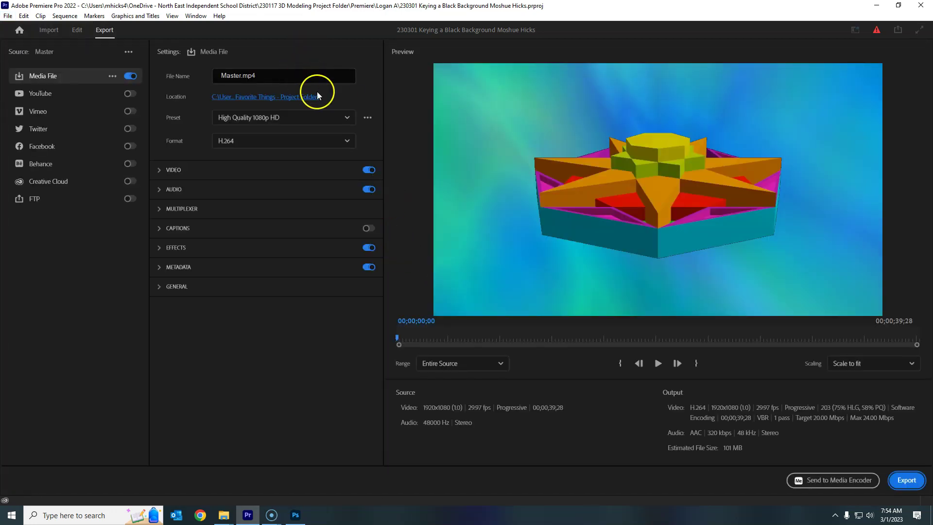
# - Replace the Master.mp4 file name with the dated 230301 animation composite title and the student's name
pyautogui.click(286, 77)
pyautogui.moveTo(298, 73); pyautogui.dragTo(199, 76)
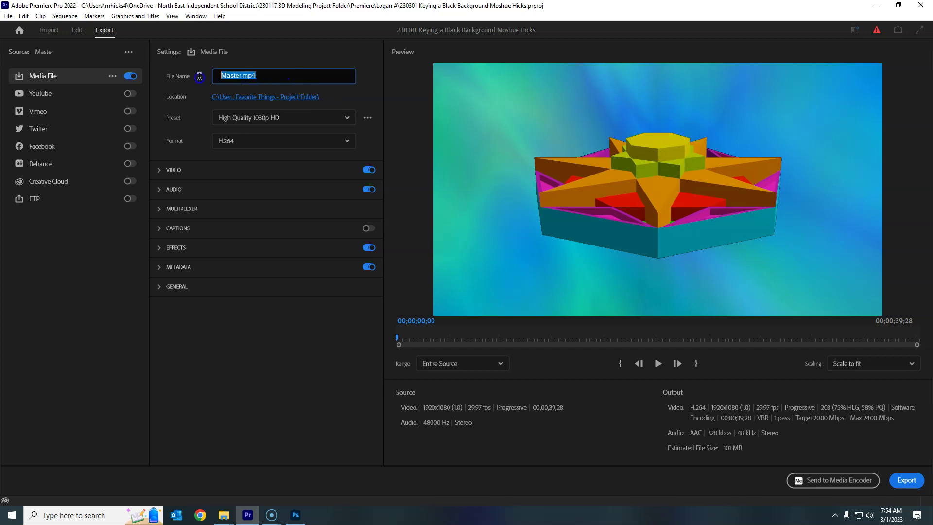
pyautogui.write('230301 Logan Animation Compo')
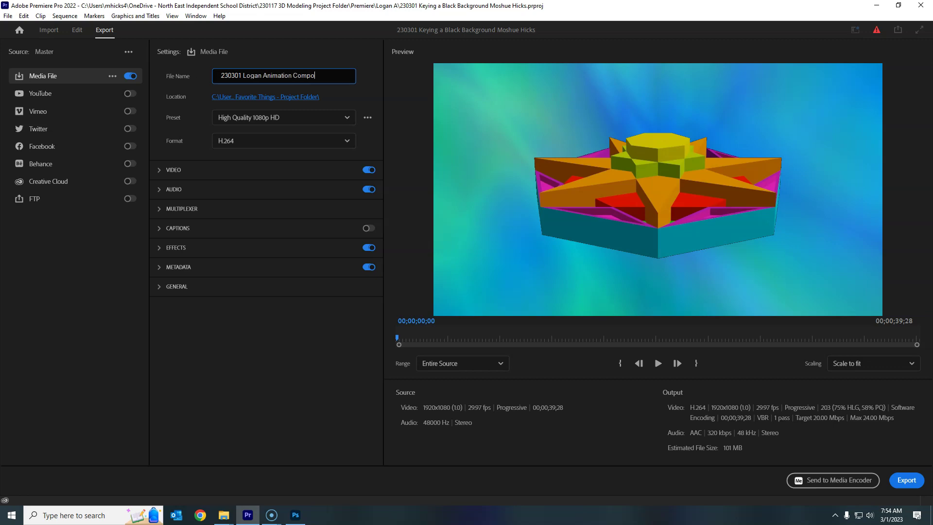
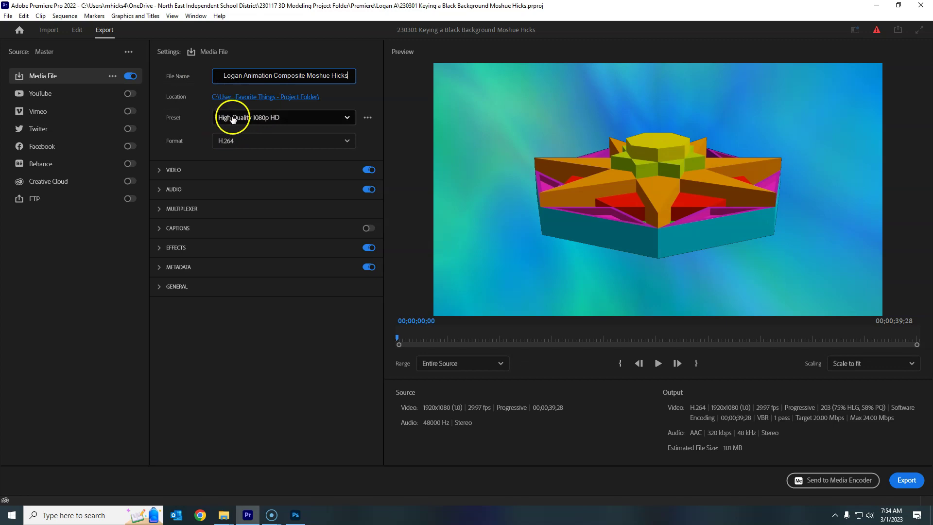
# - Keep the High Quality 1080p HD preset and bring up the save-location window
pyautogui.click(347, 118)
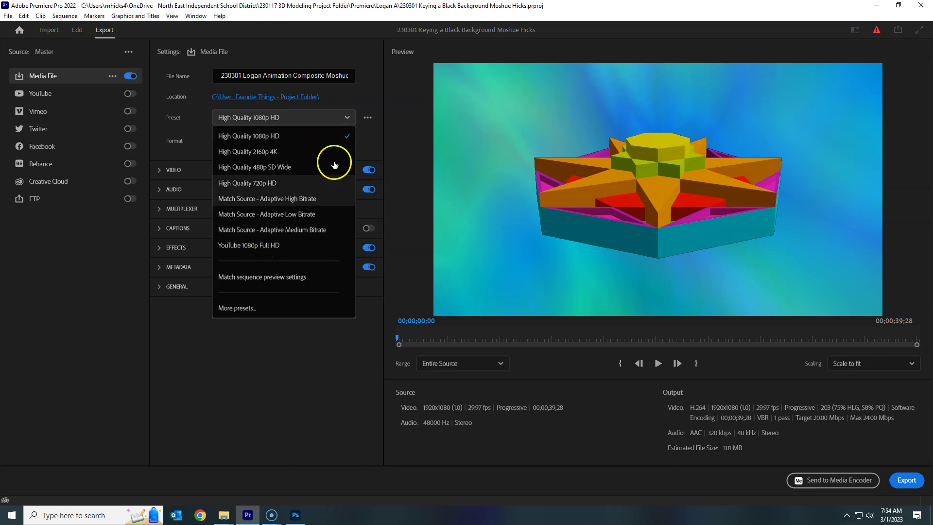
pyautogui.click(343, 136)
pyautogui.click(231, 142)
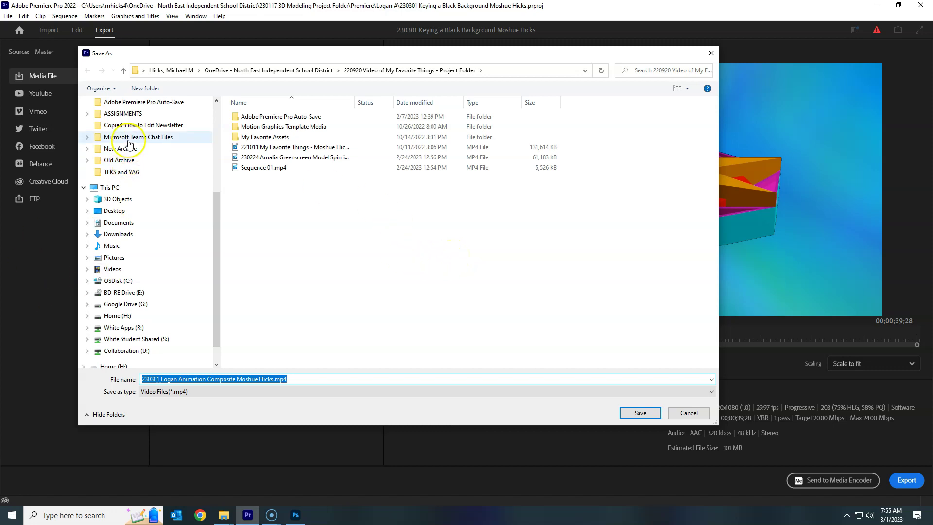
# - Choose 230117 3D Modeling Project Folder > Blender > Output as the export destination
pyautogui.scroll(1, 131, 142)
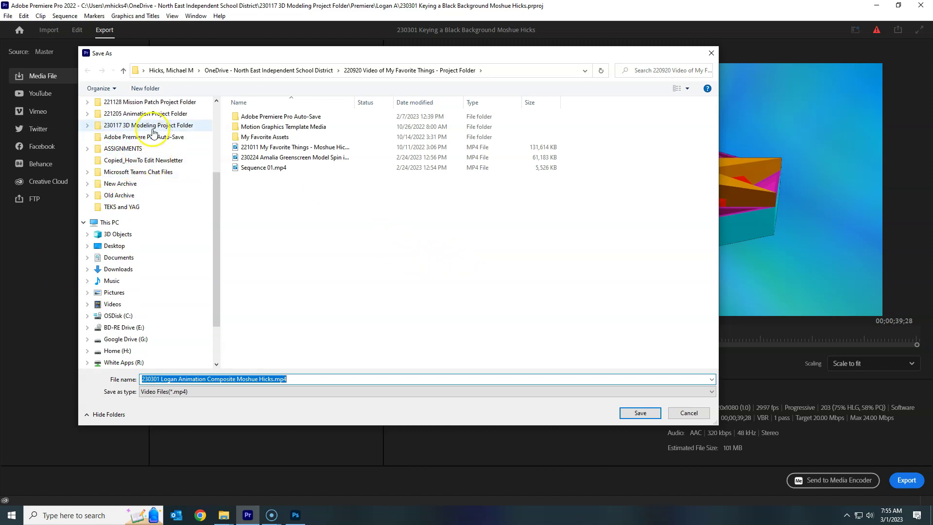
pyautogui.click(153, 125)
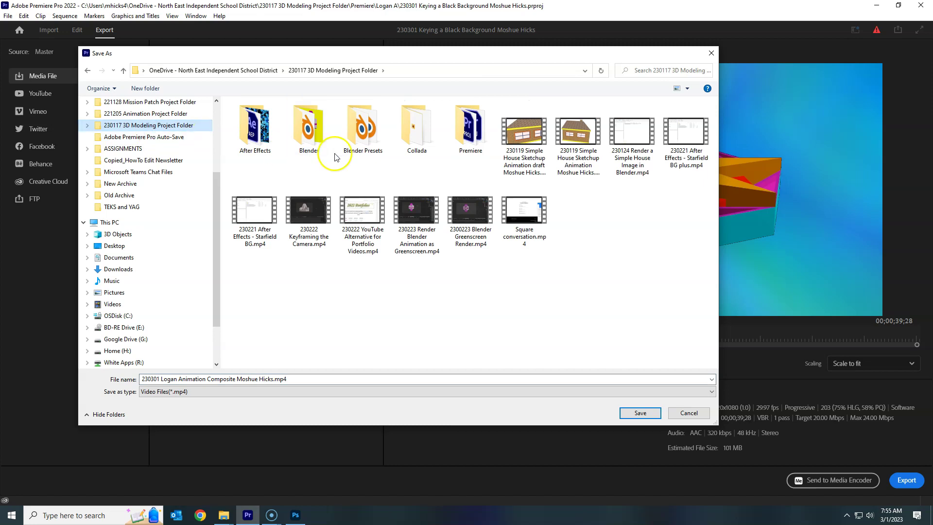
pyautogui.click(312, 131)
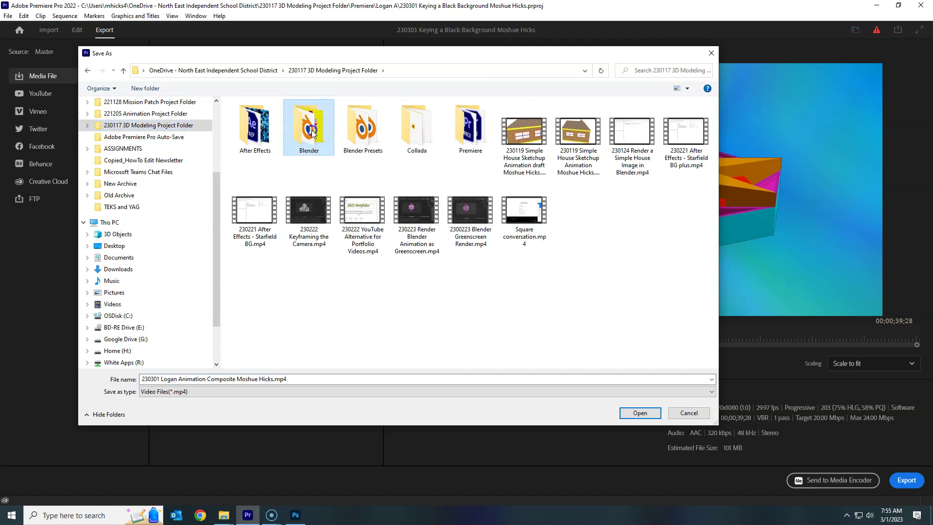
pyautogui.doubleClick(313, 131)
pyautogui.doubleClick(257, 117)
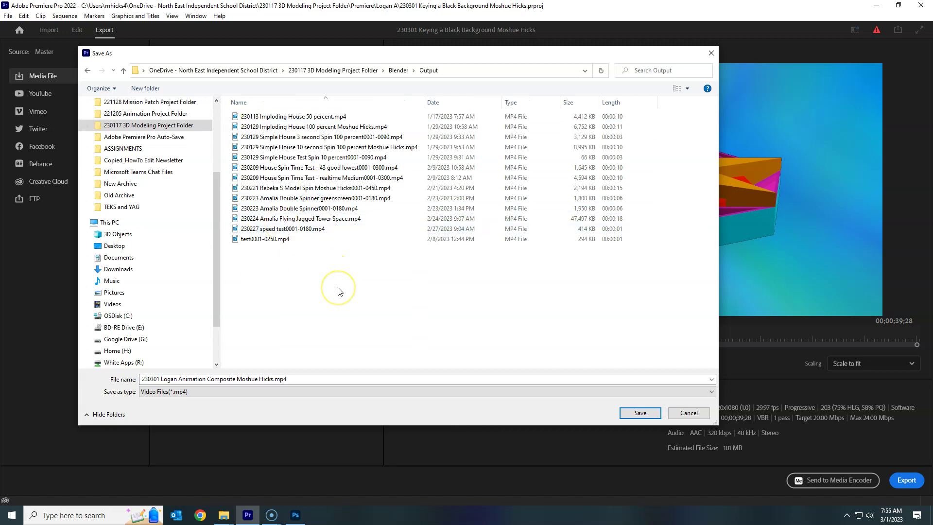
pyautogui.click(651, 413)
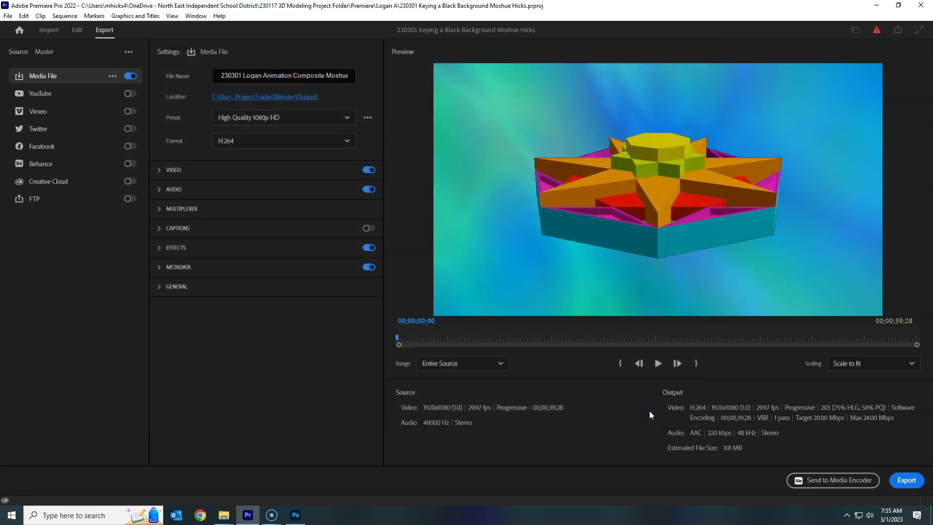
# - Send the H.264 MP4 export to Media Encoder to queue the render
pyautogui.click(853, 481)
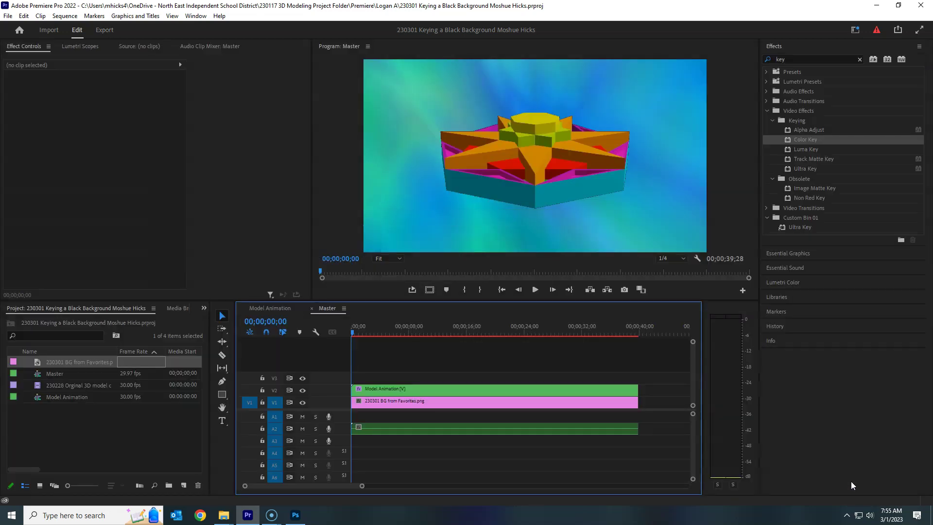